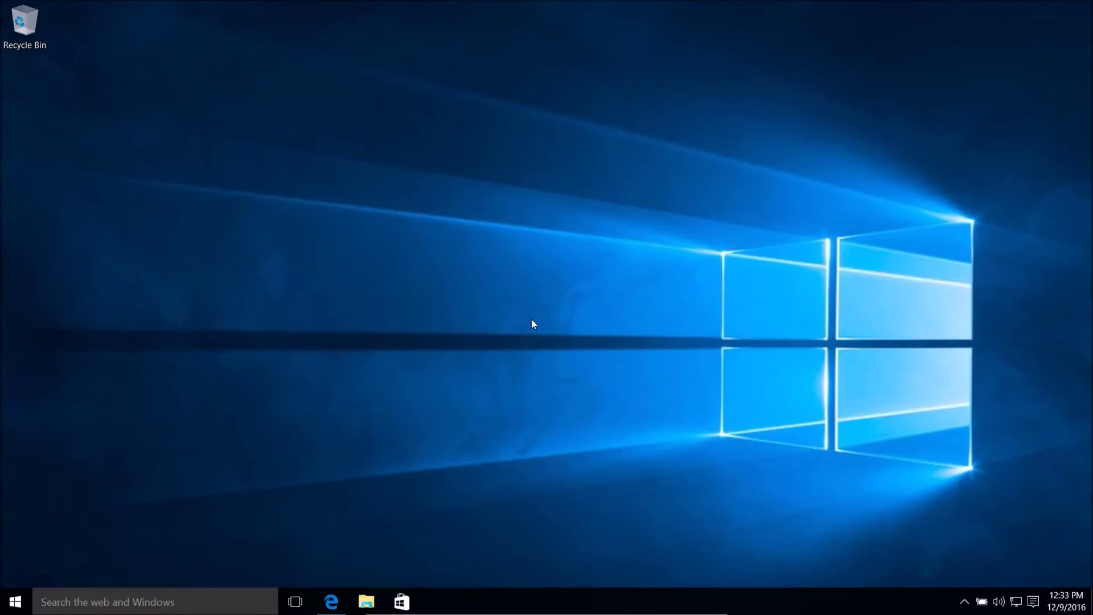
# - Restore the 'Google - Microsoft Edge' window from its taskbar preview thumbnail
pyautogui.moveTo(333, 602)
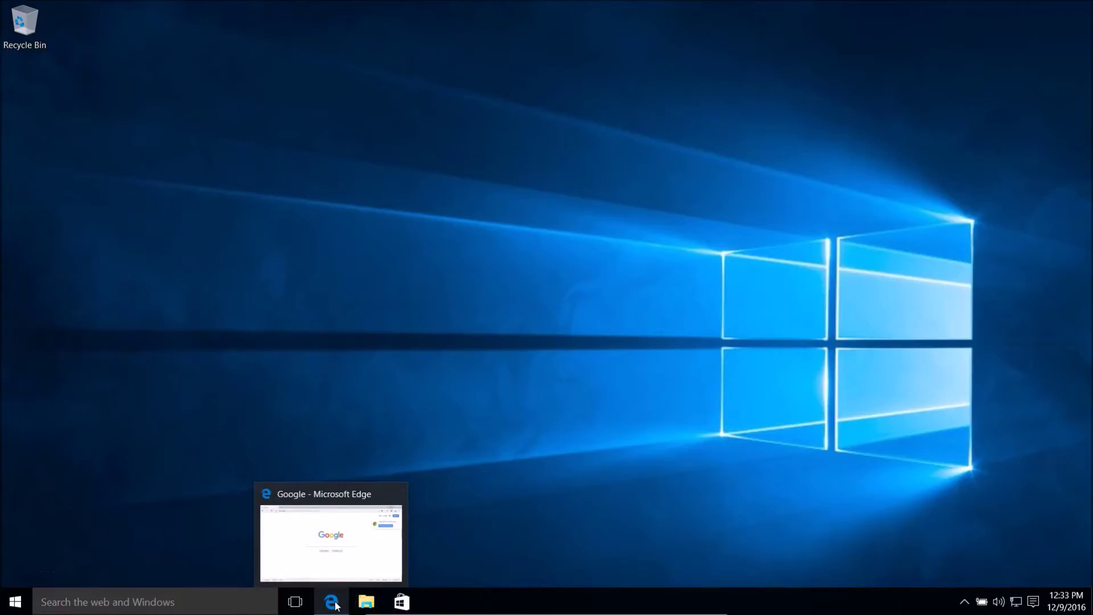
pyautogui.click(335, 604)
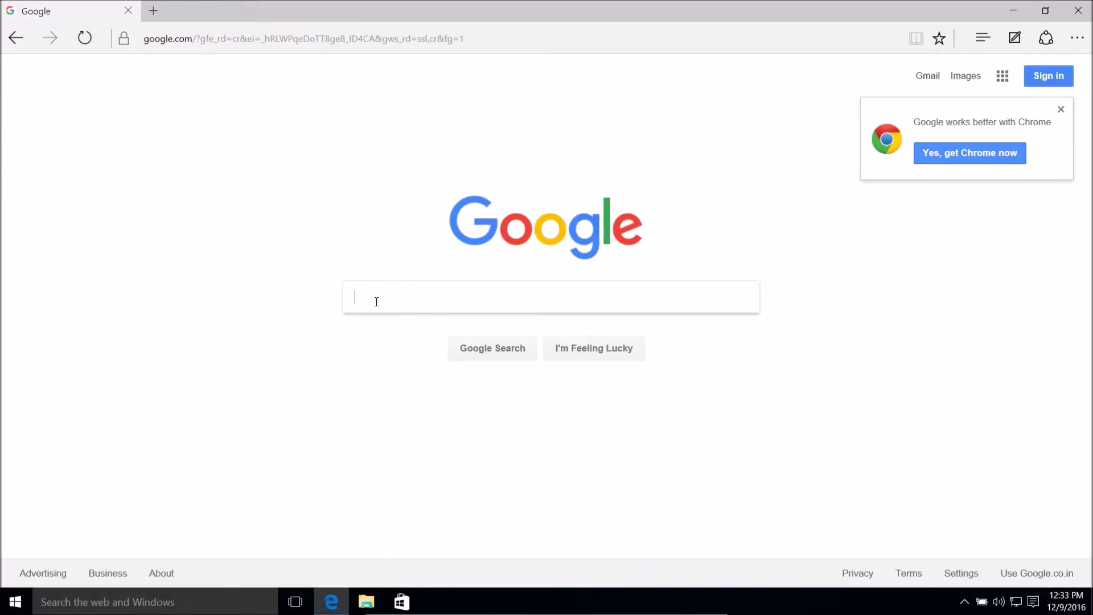
# - Search Google for 'download google chrome' and open the Chrome for Desktop result
pyautogui.write('downl')
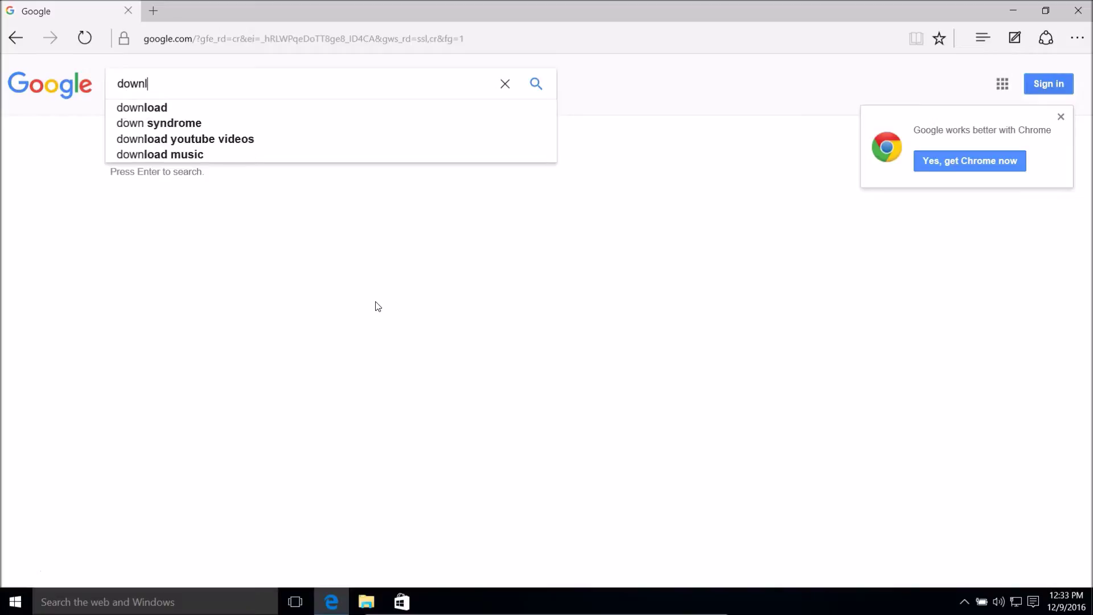
pyautogui.write('oad google chr')
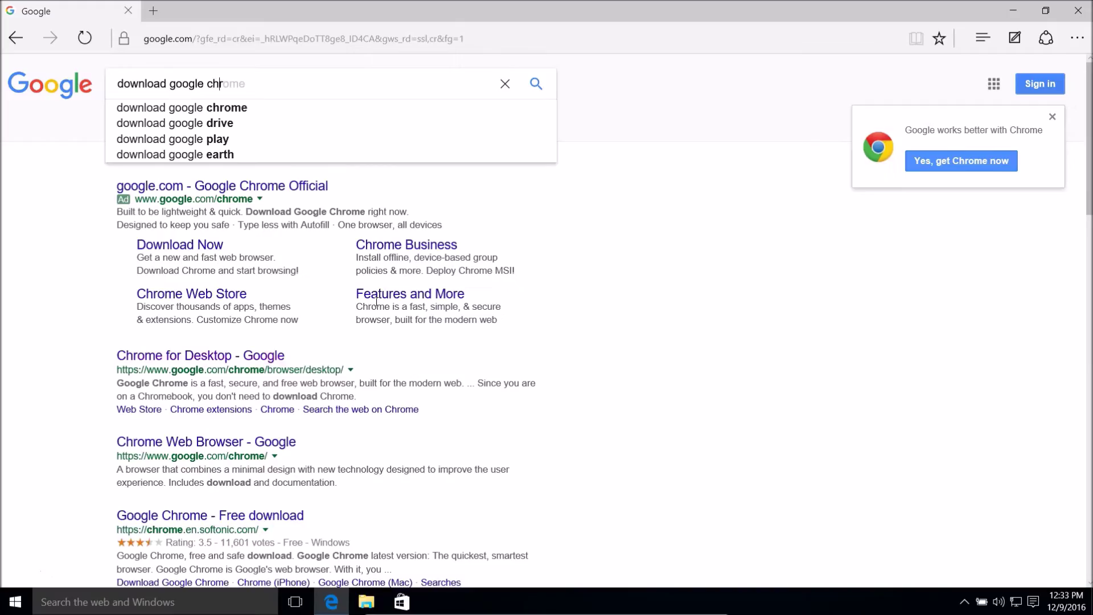
pyautogui.write('ome')
pyautogui.press('Return')
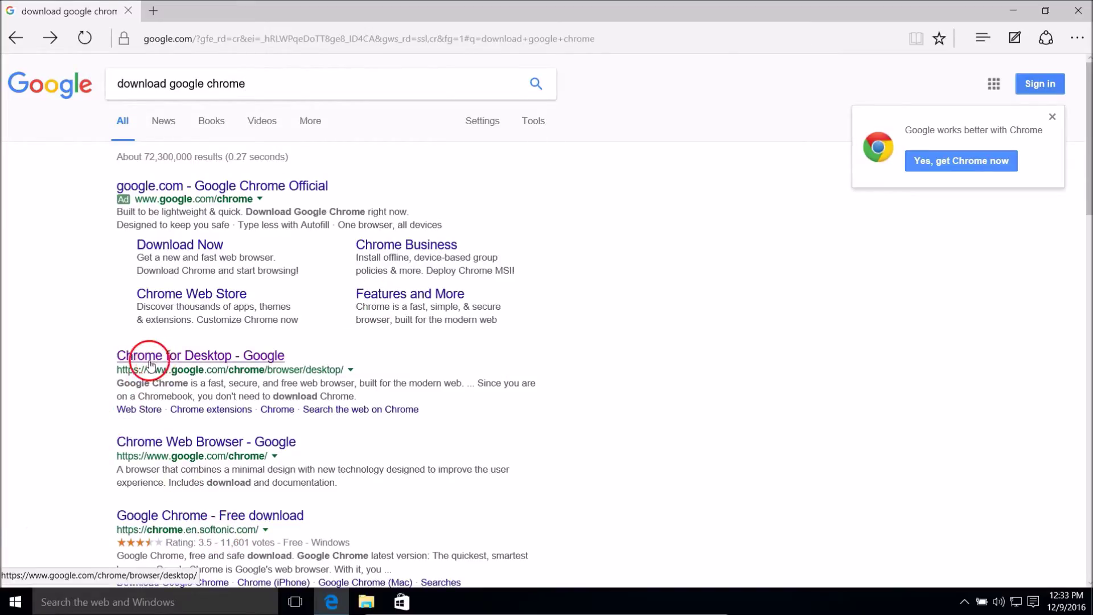
pyautogui.click(243, 360)
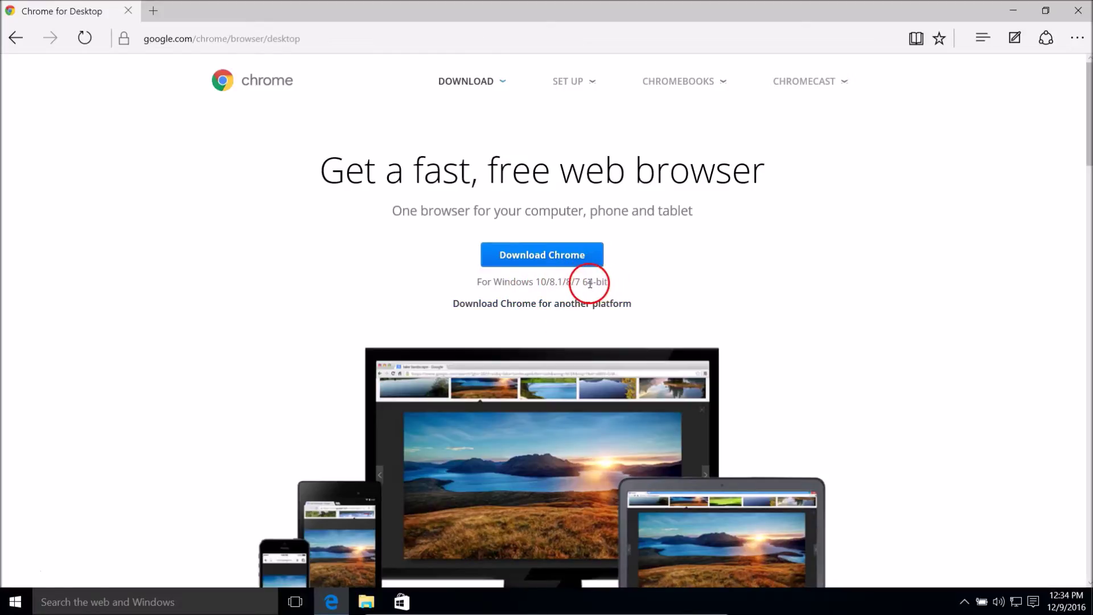
# - Highlight the 64-bit note under the Chrome download offer, then deselect it
pyautogui.moveTo(579, 282); pyautogui.dragTo(627, 277)
pyautogui.click(772, 267)
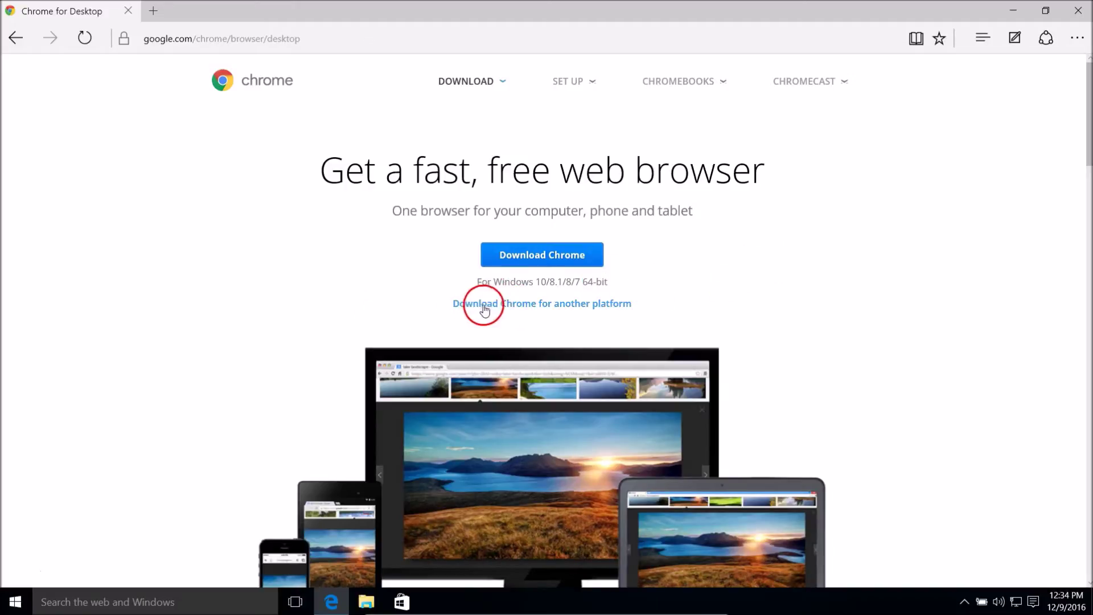
pyautogui.click(603, 307)
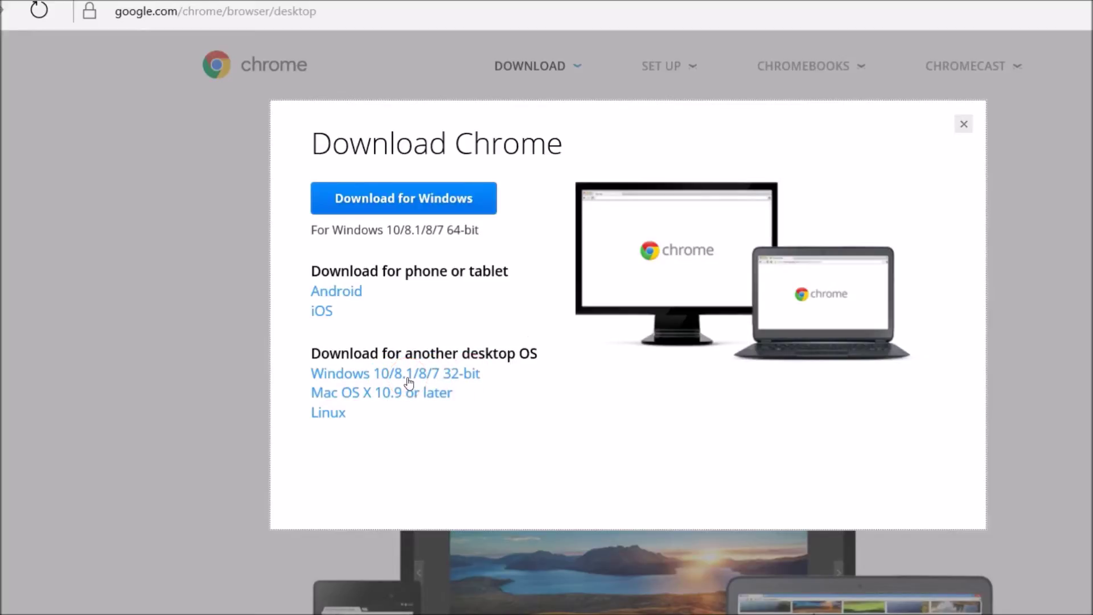
pyautogui.click(967, 128)
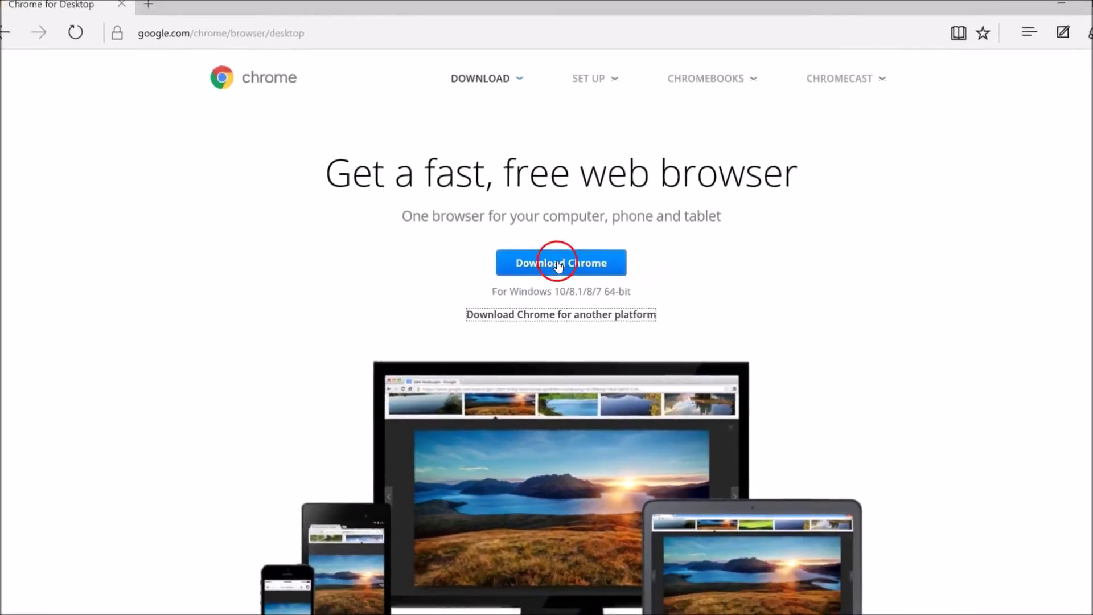
pyautogui.click(558, 266)
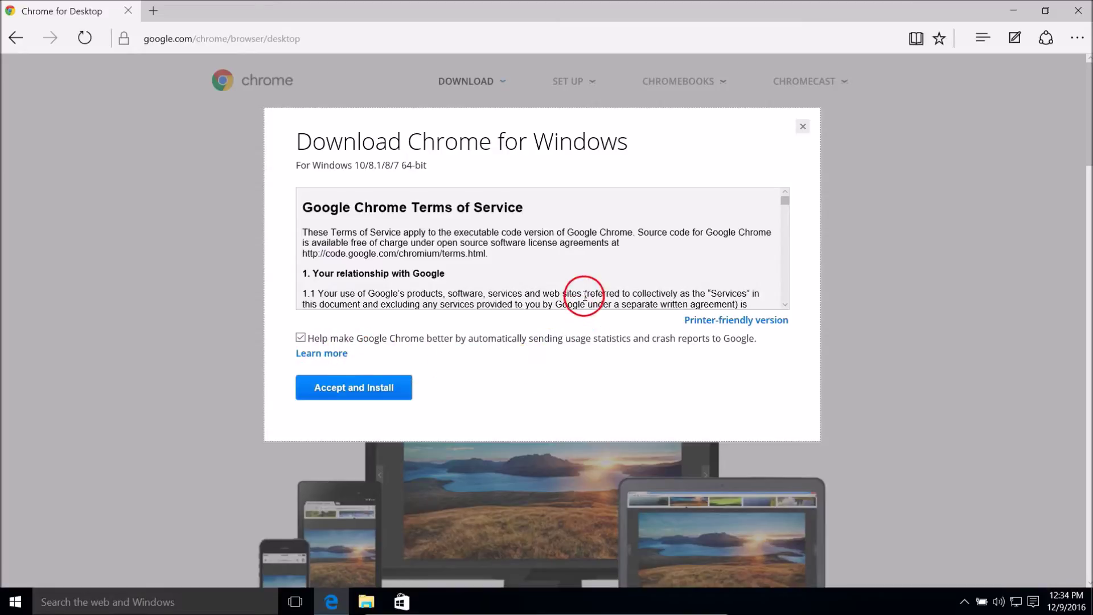
# - Accept Chrome's terms of service to download ChromeSetup.exe, then run it
pyautogui.scroll(-5, 584, 297)
pyautogui.scroll(-3, 586, 290)
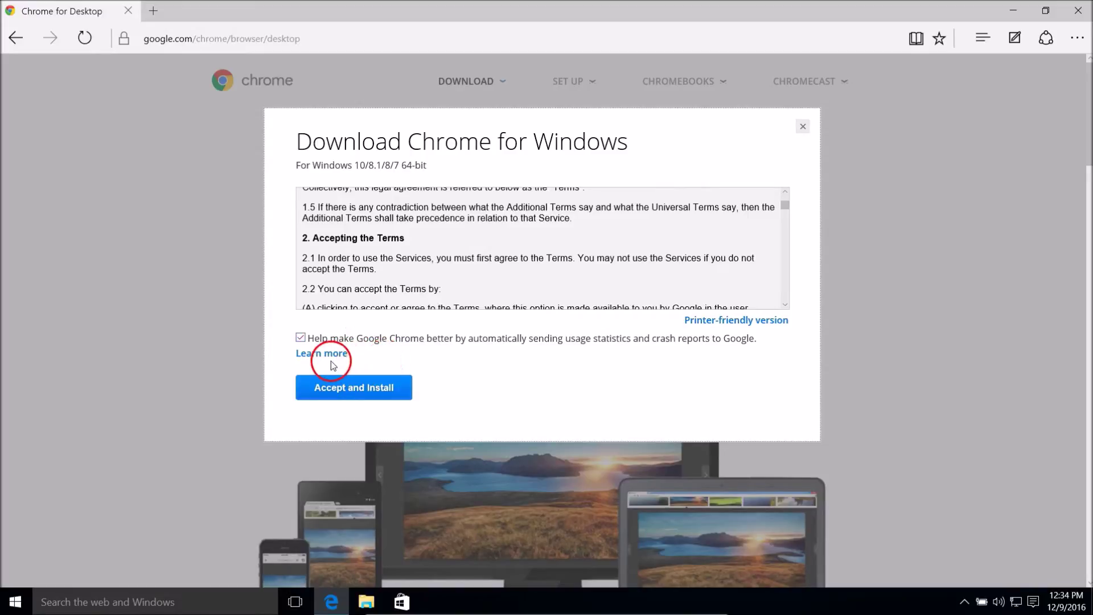
pyautogui.click(351, 392)
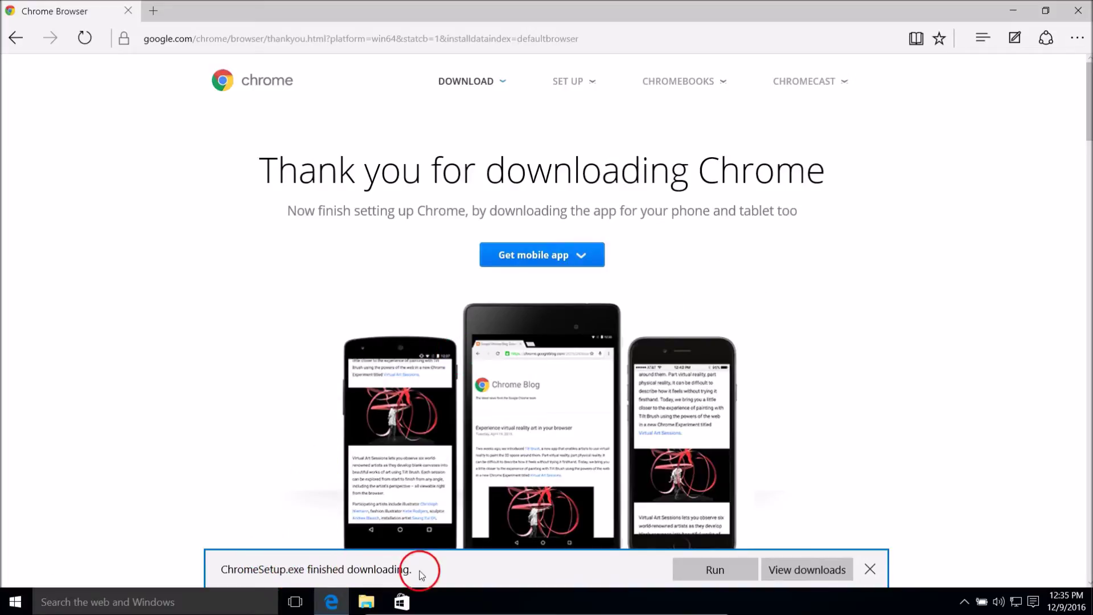
pyautogui.click(701, 570)
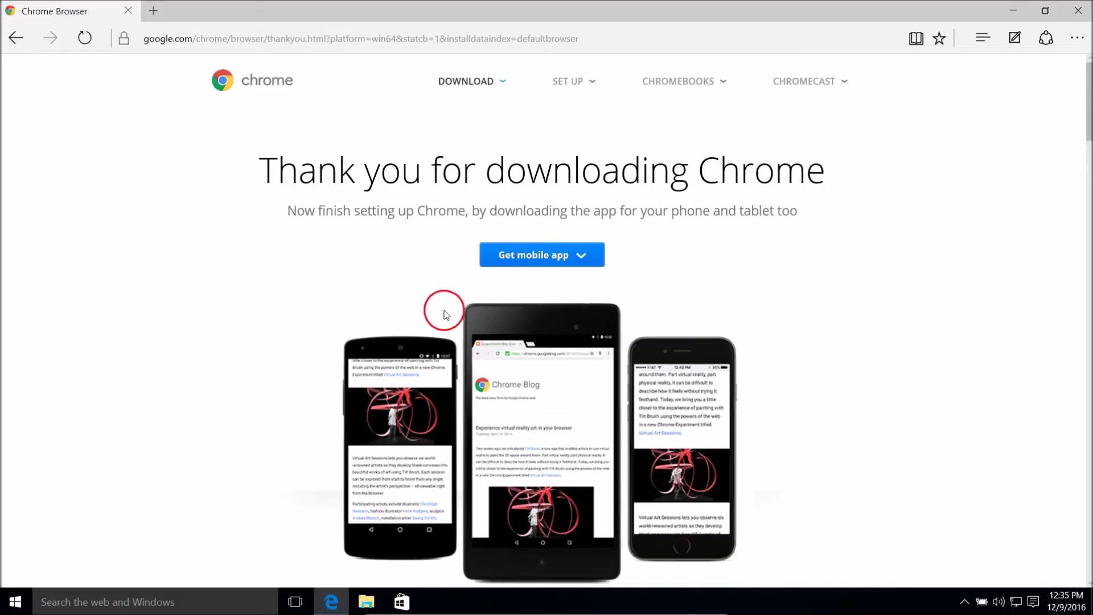
# - Minimize Edge and allow Google Update Setup to make changes
pyautogui.click(1003, 12)
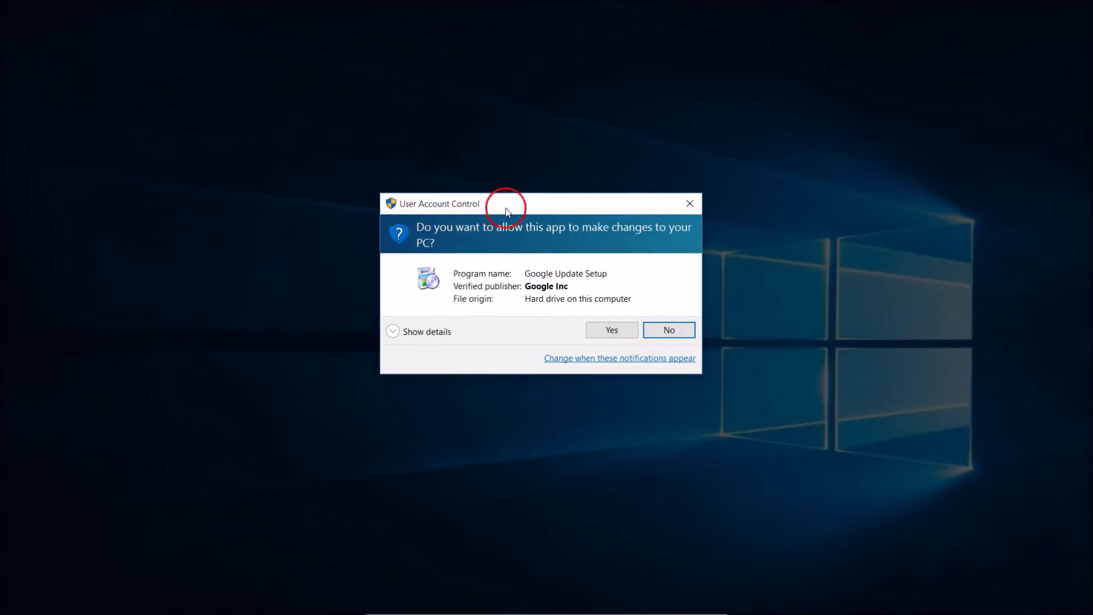
pyautogui.click(619, 336)
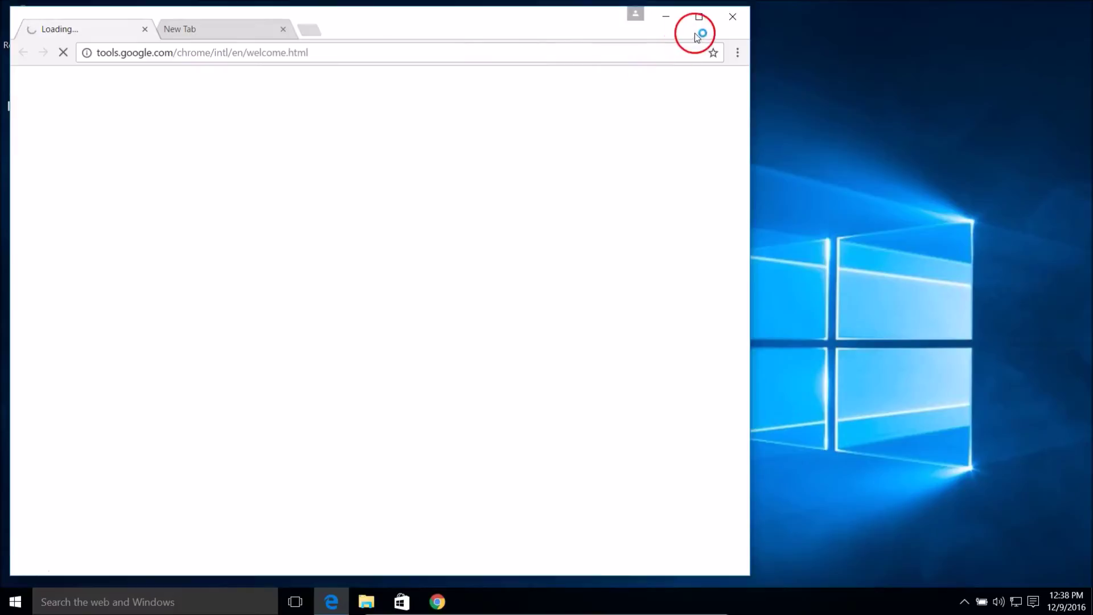
# - Maximize the new Chrome window and let the Getting Started welcome page load
pyautogui.click(699, 17)
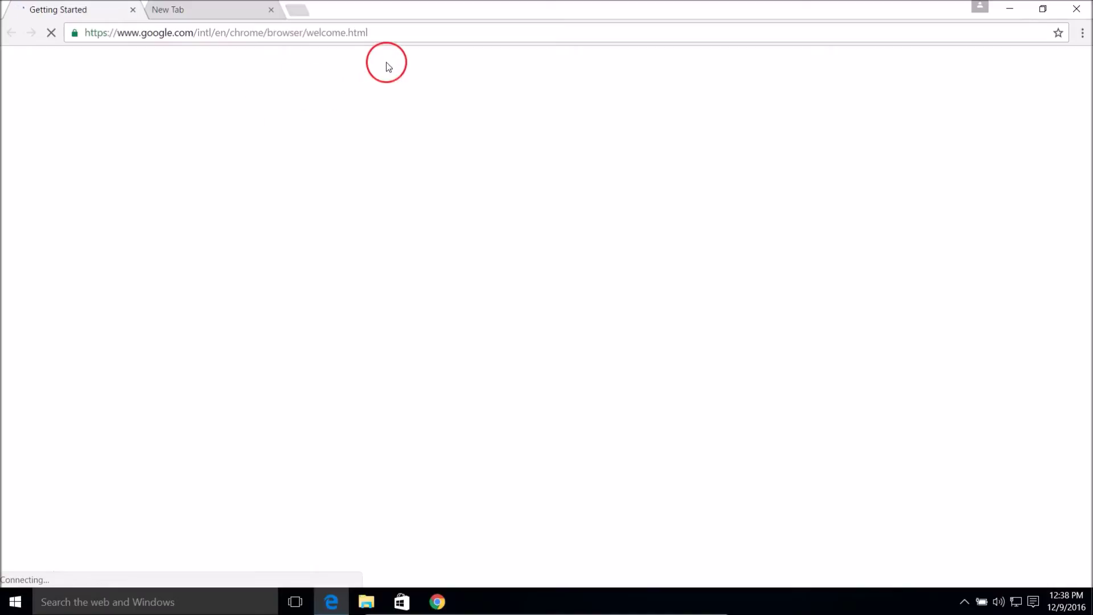
pyautogui.click(385, 131)
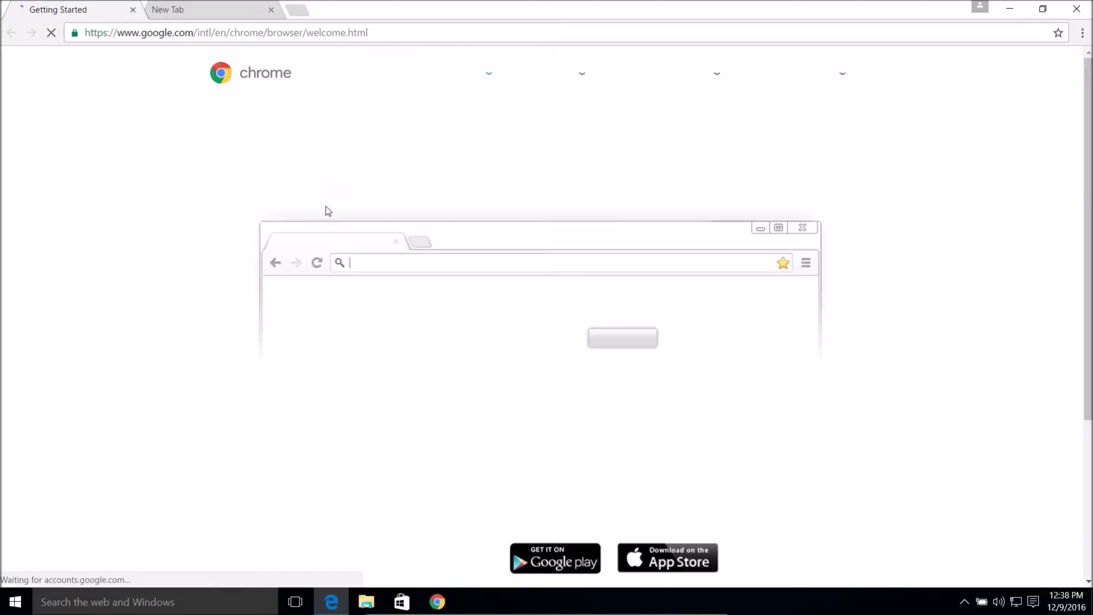
pyautogui.click(303, 117)
pyautogui.click(334, 132)
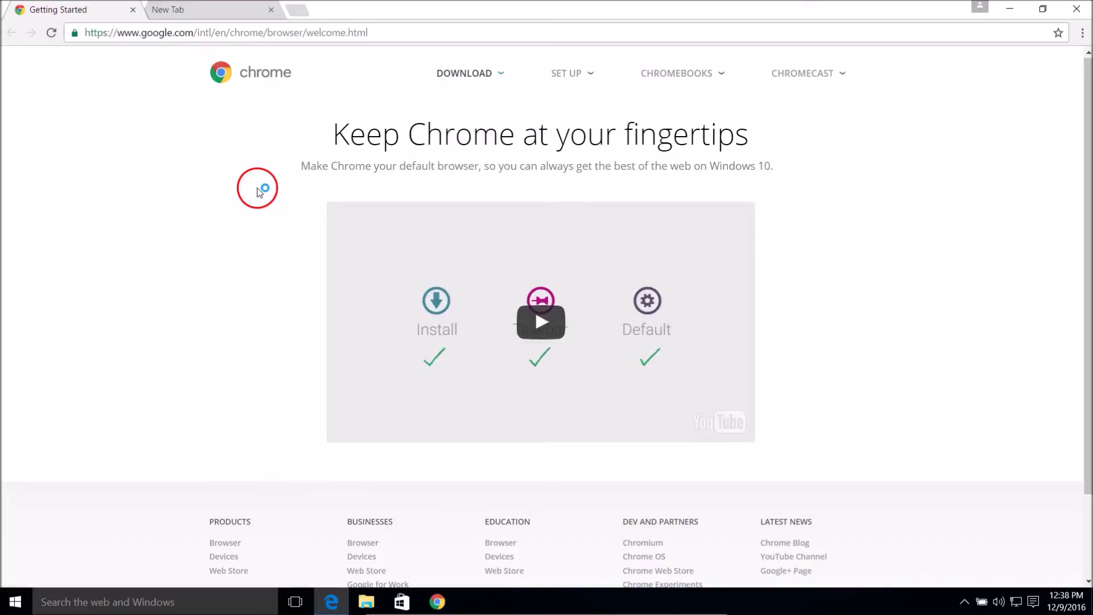
pyautogui.scroll(-2, 257, 191)
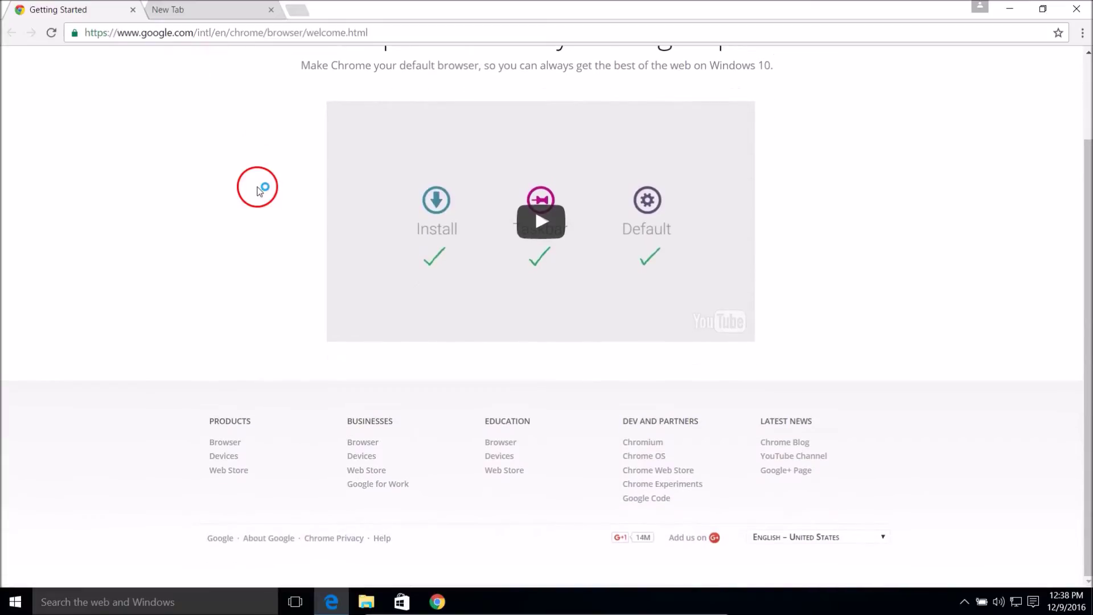
pyautogui.scroll(2, 258, 191)
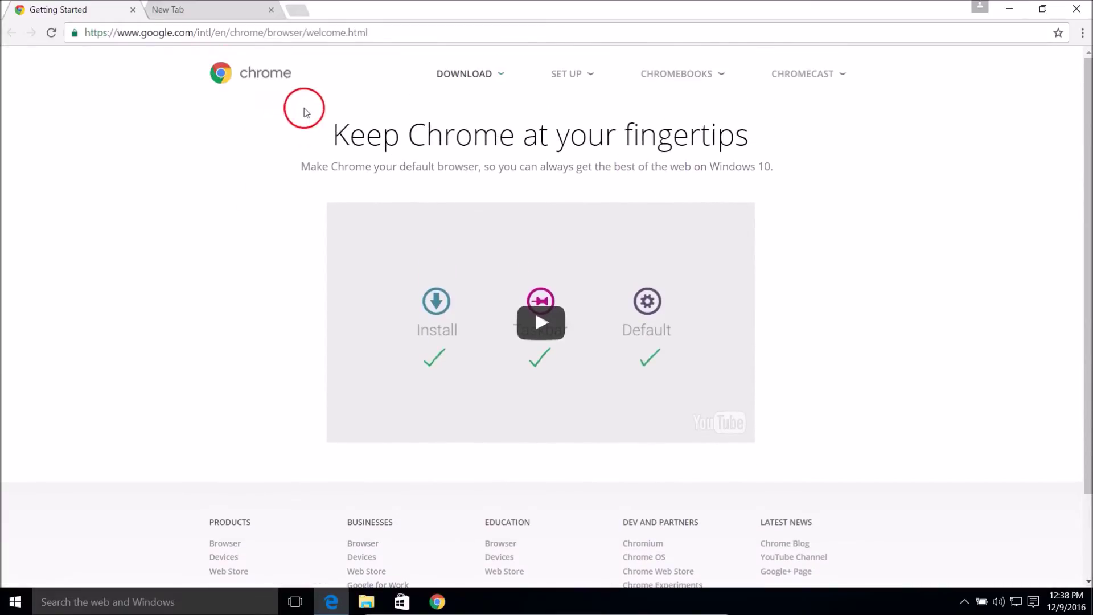
# - Open the Customize your Chrome features page, dismiss the search tip, and scroll through it
pyautogui.click(580, 90)
pyautogui.click(447, 127)
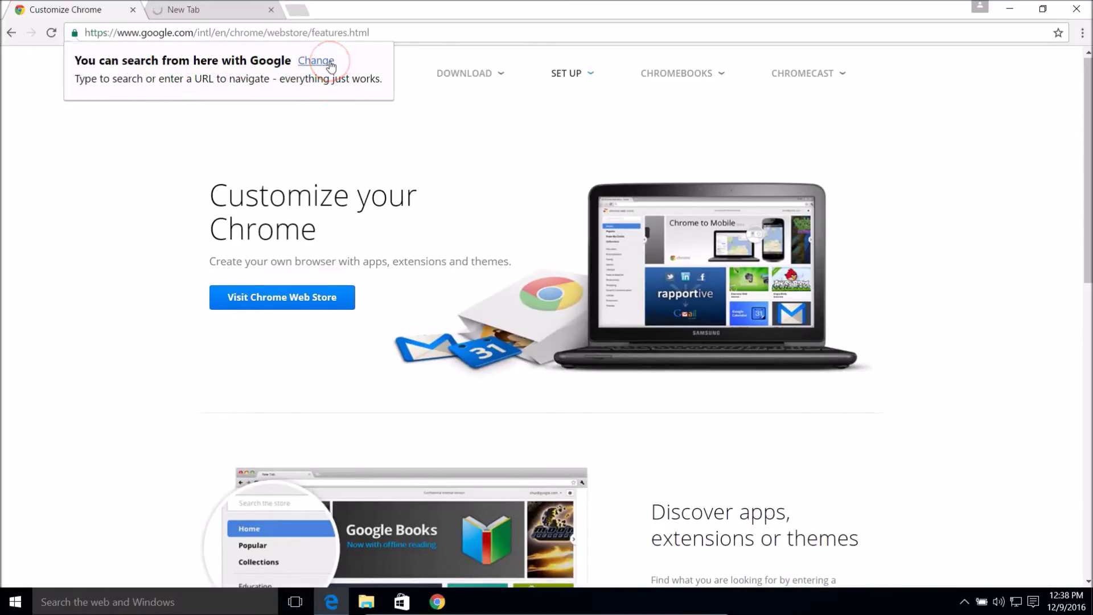
pyautogui.click(393, 33)
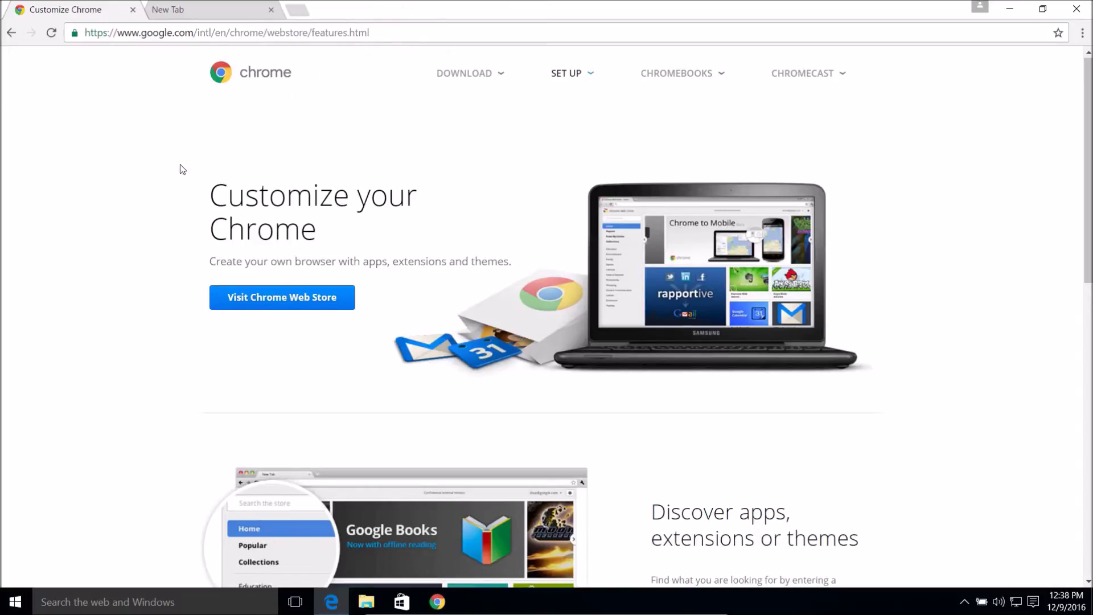
pyautogui.scroll(-1, 266, 305)
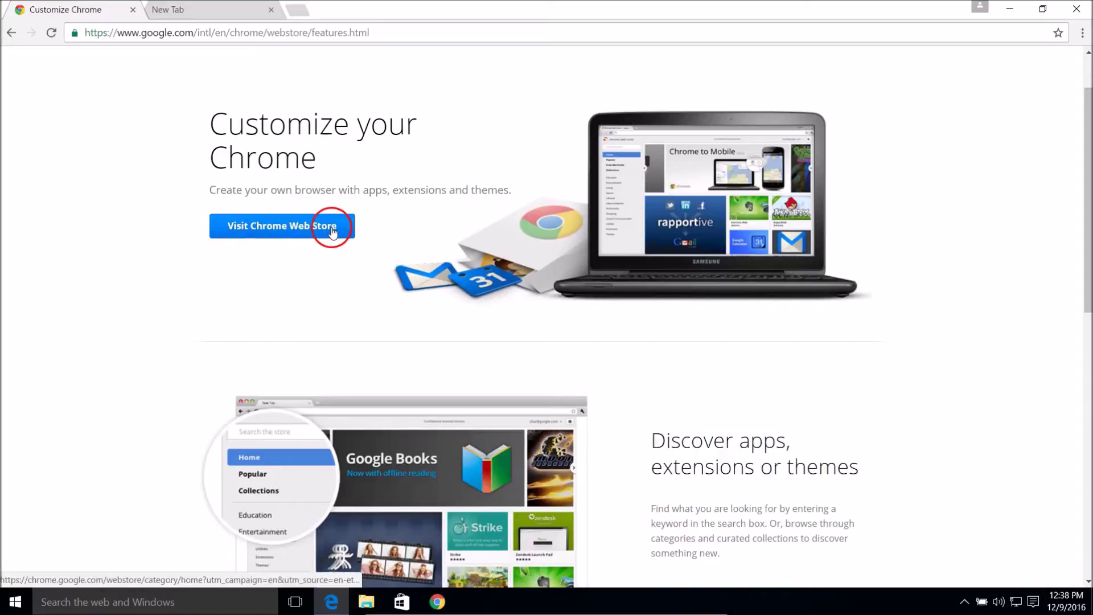
pyautogui.scroll(-1, 703, 349)
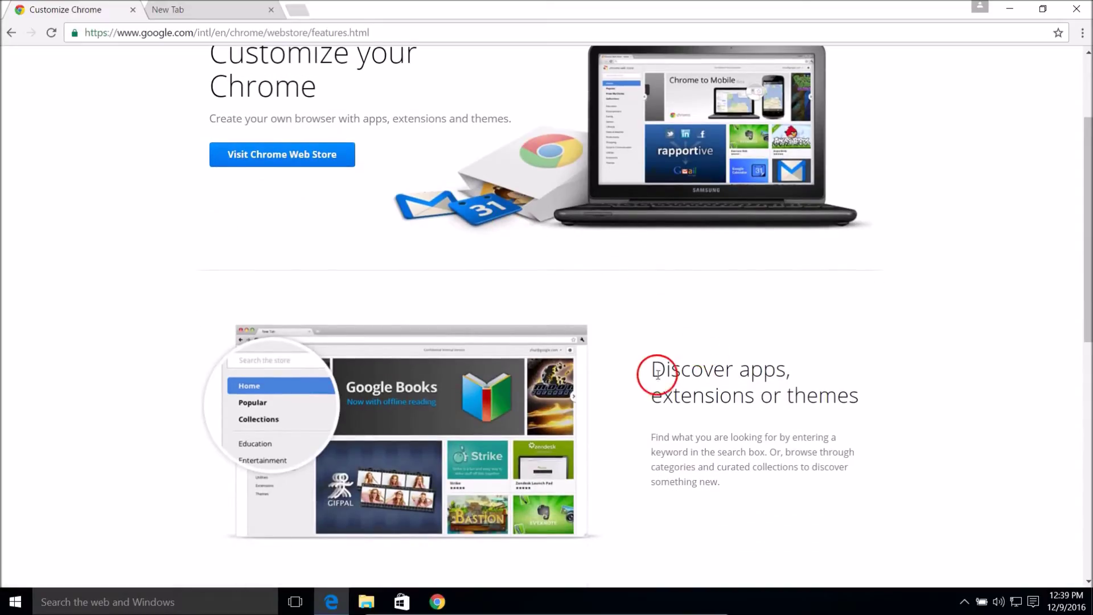
pyautogui.scroll(-2, 705, 349)
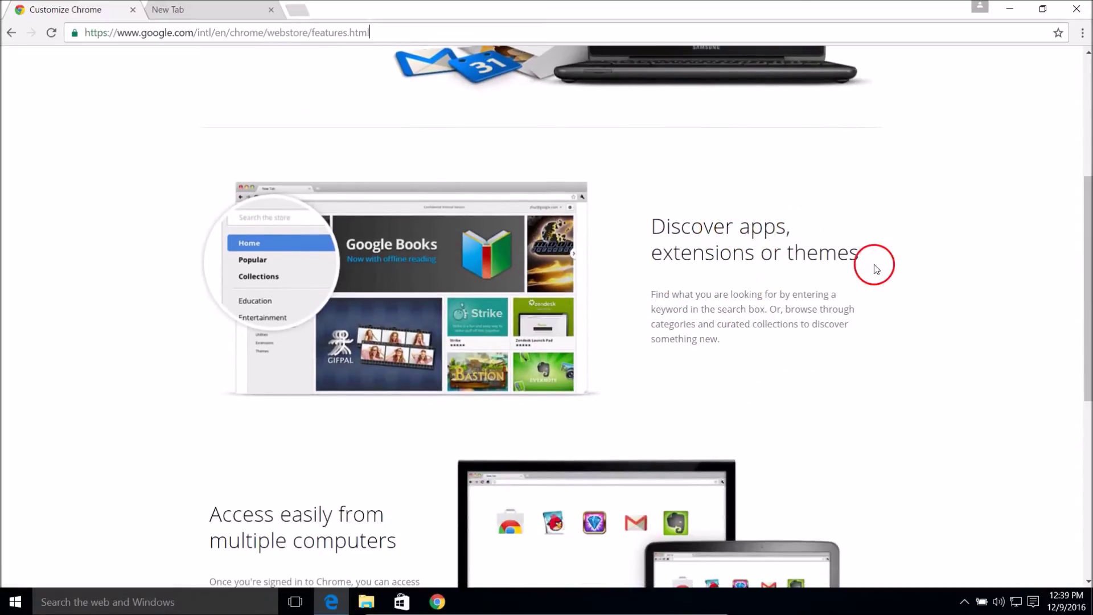
pyautogui.scroll(-3, 702, 311)
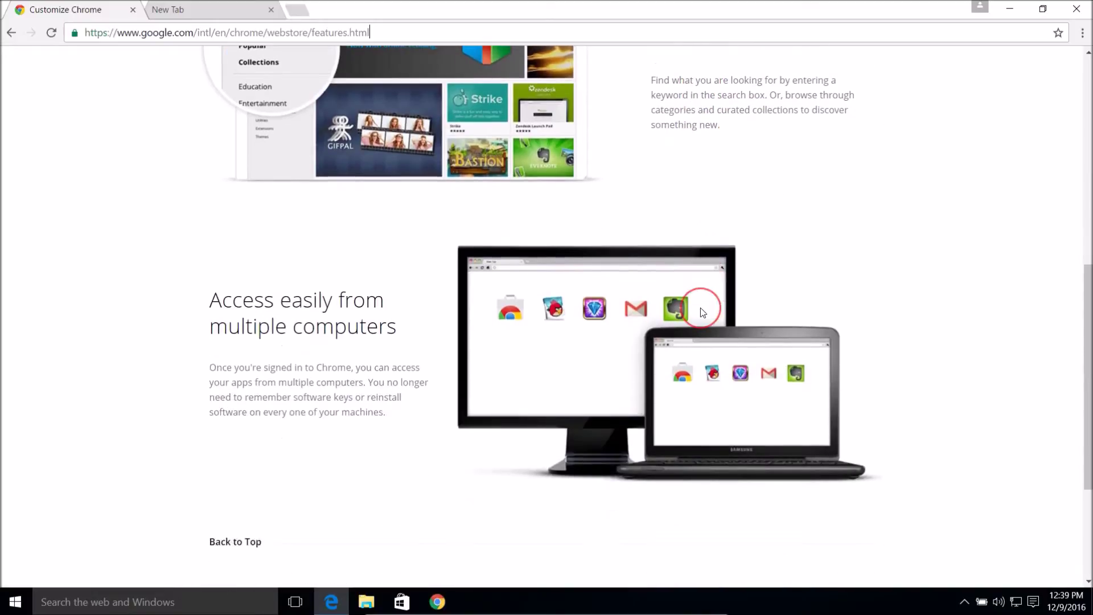
pyautogui.scroll(-1, 701, 308)
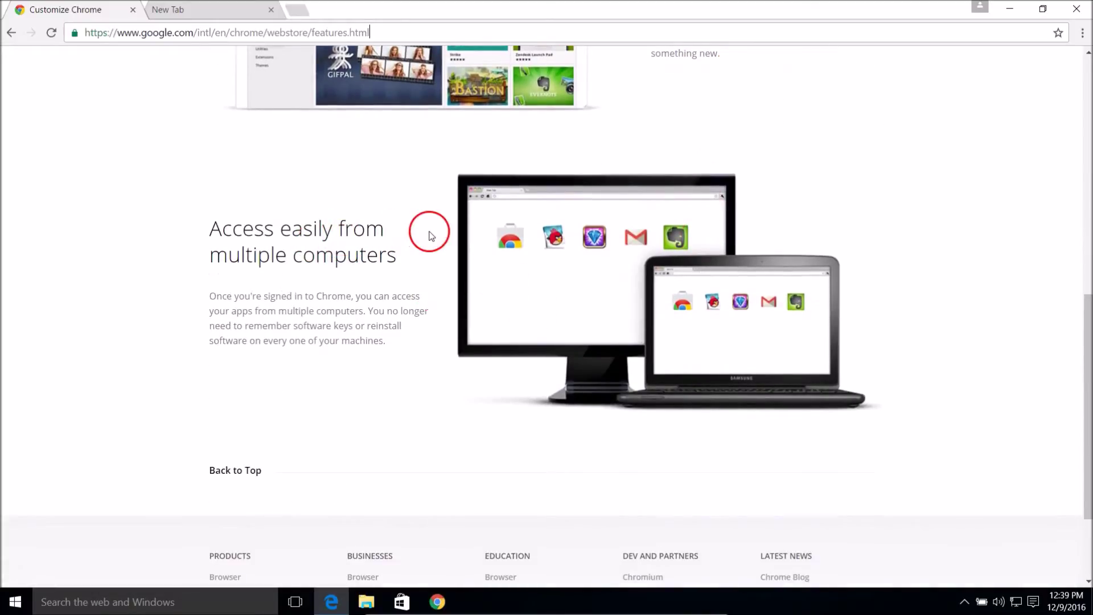
pyautogui.scroll(-1, 470, 266)
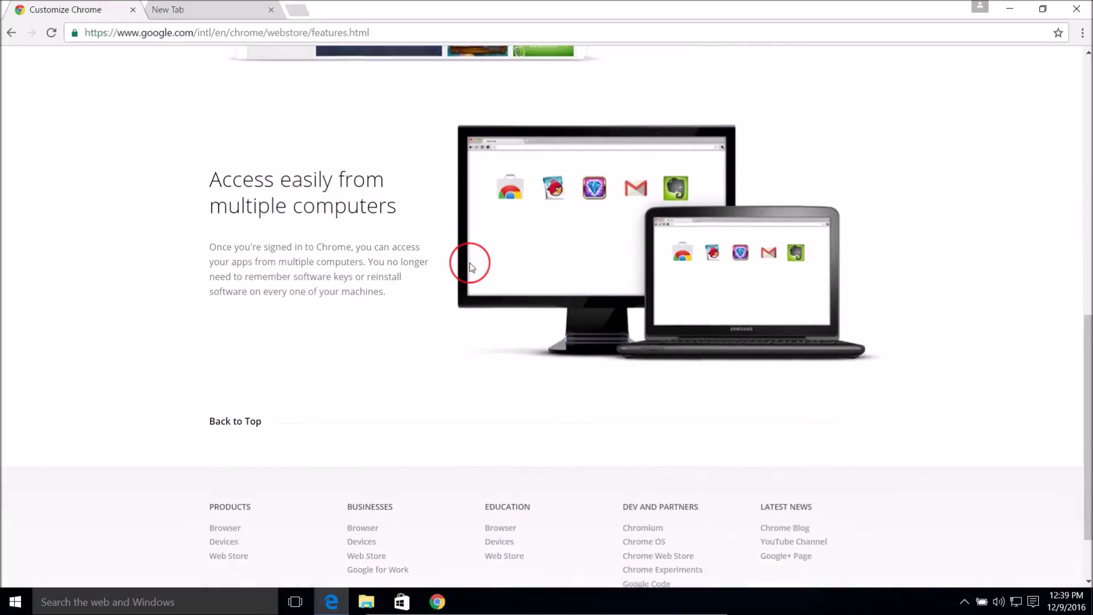
pyautogui.scroll(-1, 471, 265)
pyautogui.scroll(20, 472, 267)
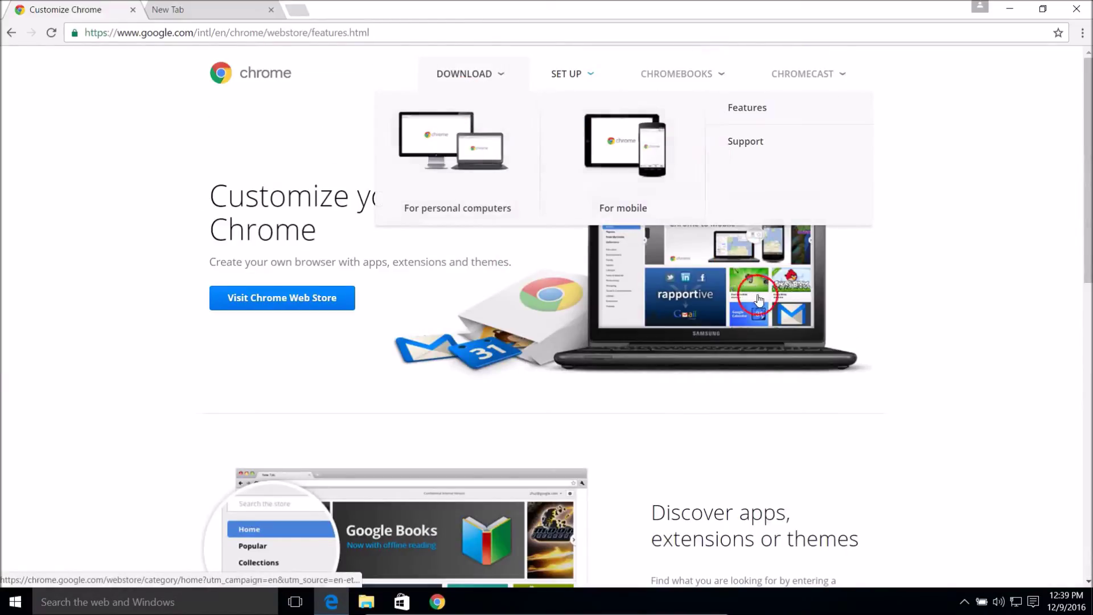
# - Select the page address, then switch to the blank New Tab page
pyautogui.moveTo(803, 77)
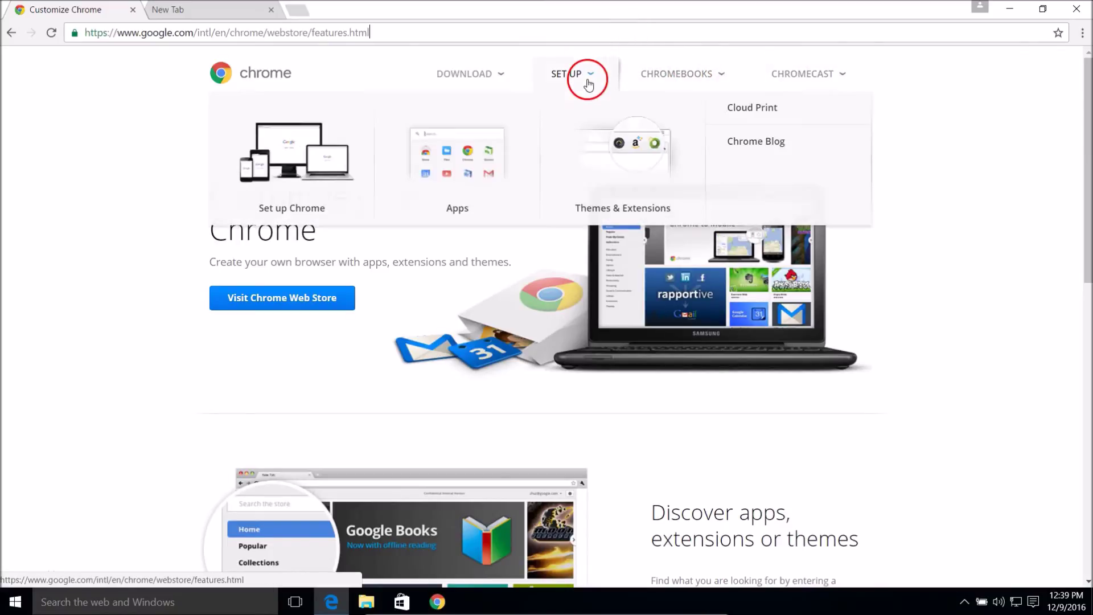
pyautogui.click(264, 34)
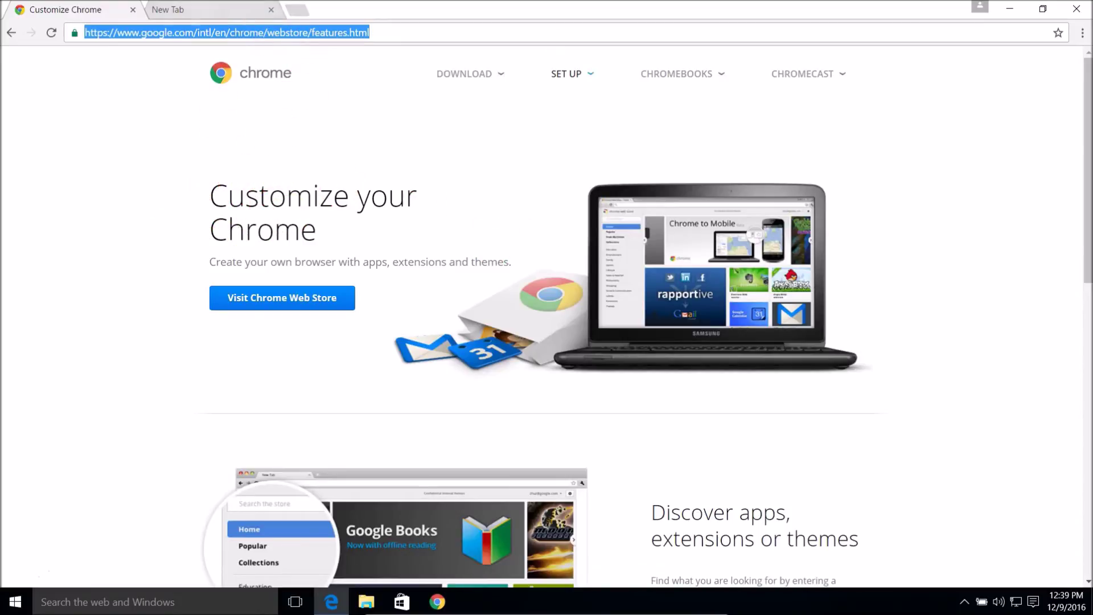
pyautogui.click(224, 11)
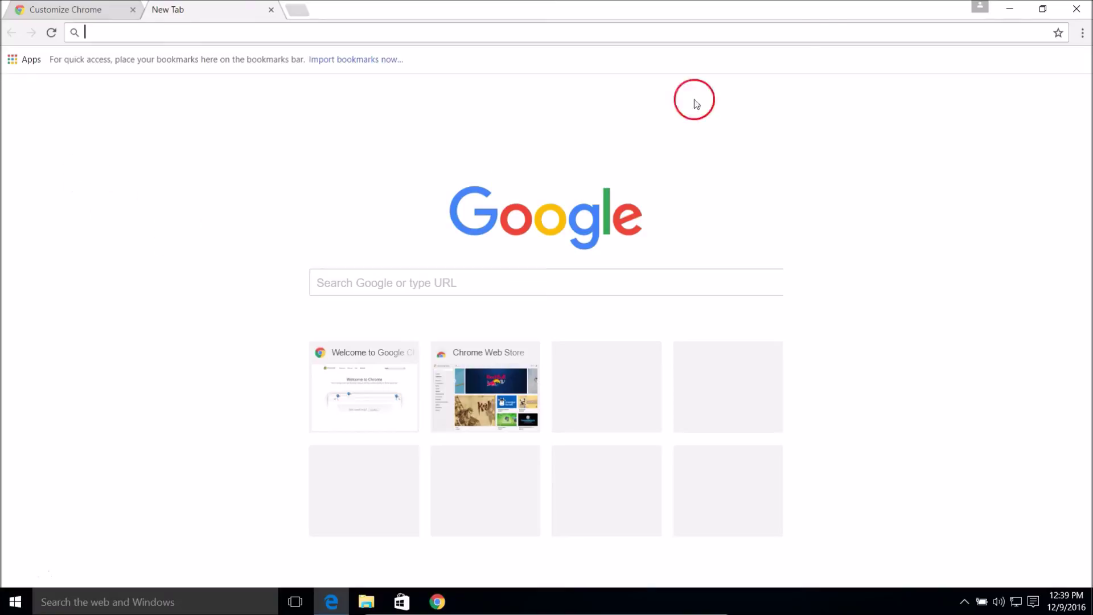
# - Close Chrome, relaunch it from a Windows search for 'chr', and start the set-as-default prompt
pyautogui.click(1078, 10)
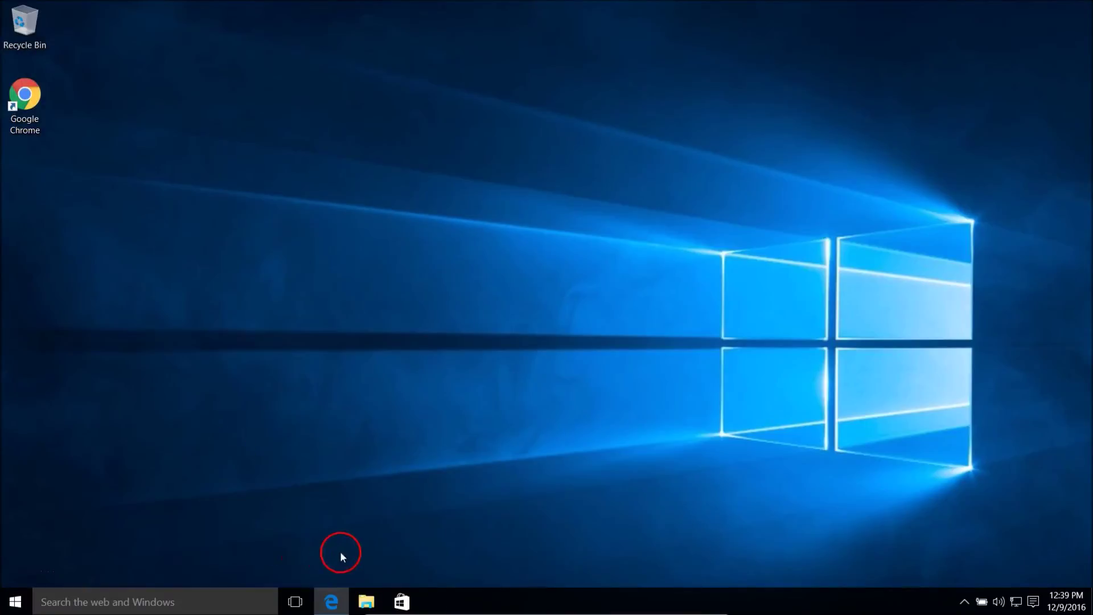
pyautogui.click(120, 604)
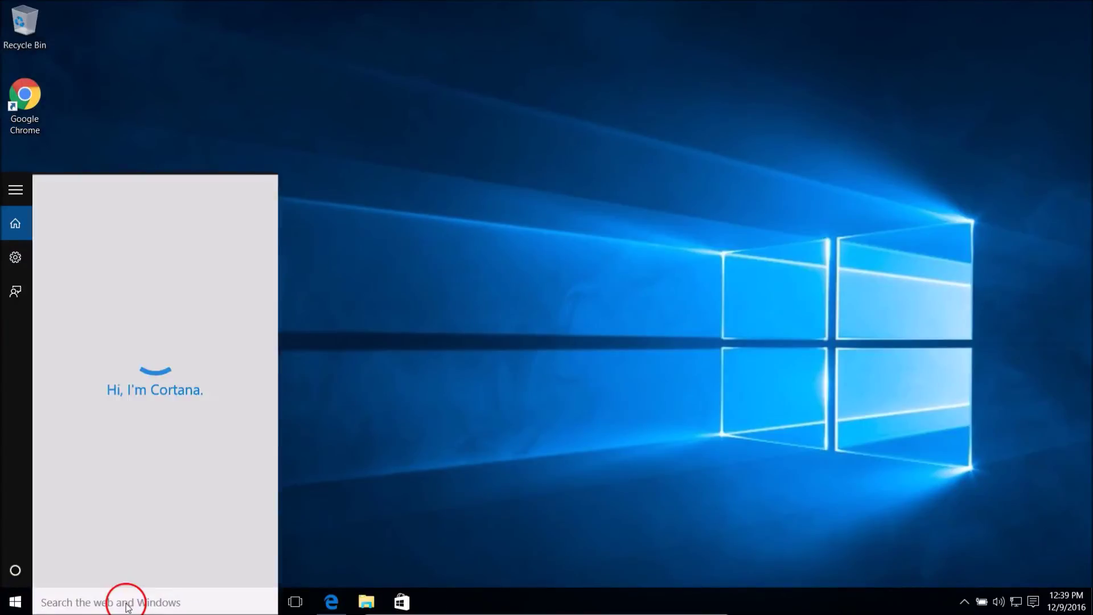
pyautogui.write('chr')
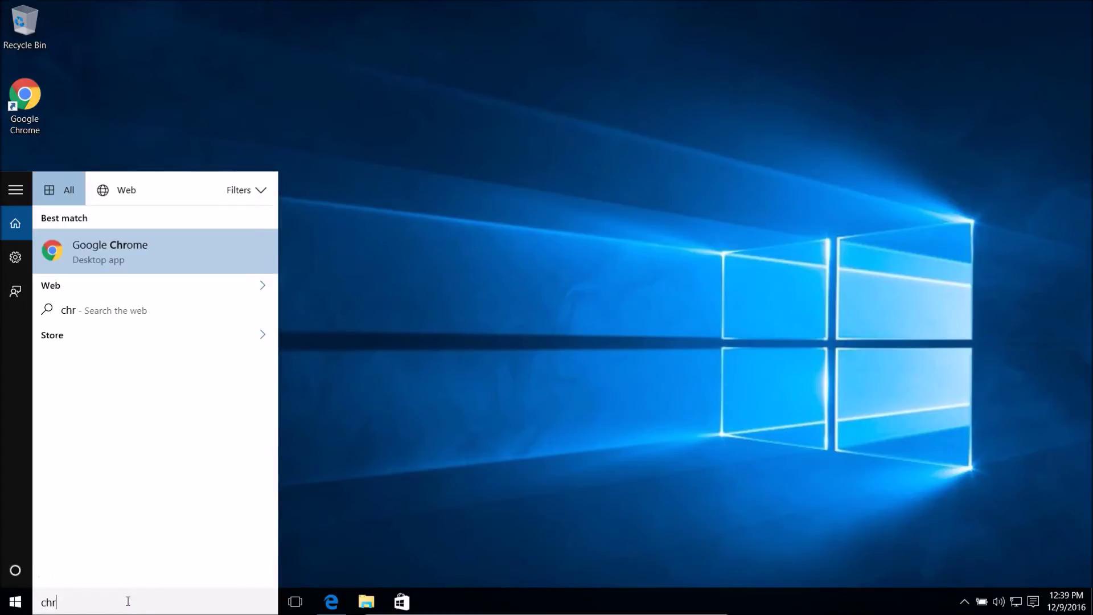
pyautogui.click(88, 244)
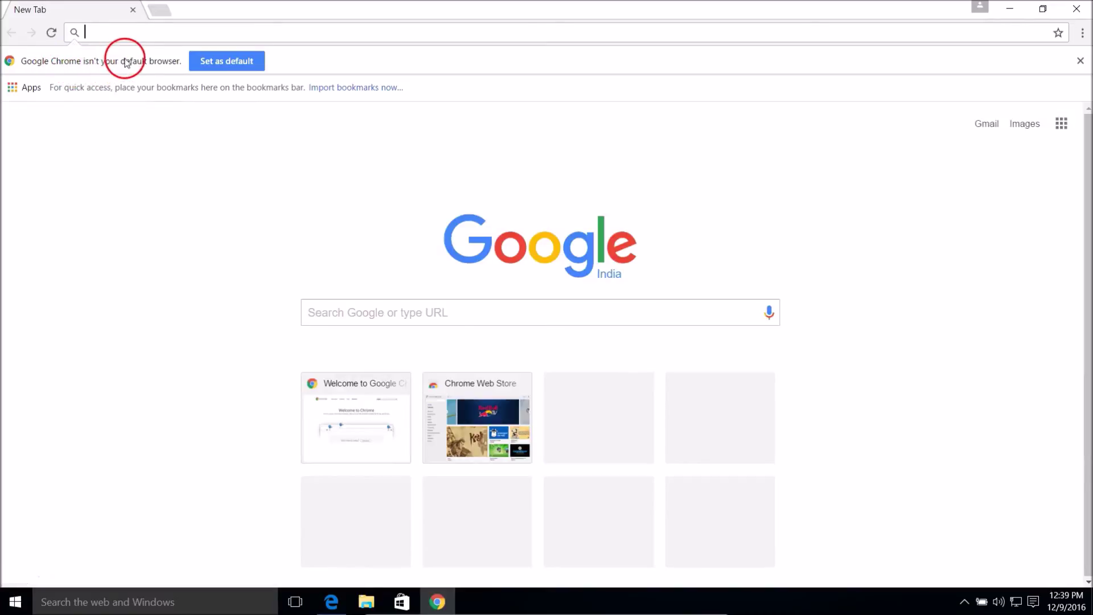
pyautogui.click(231, 61)
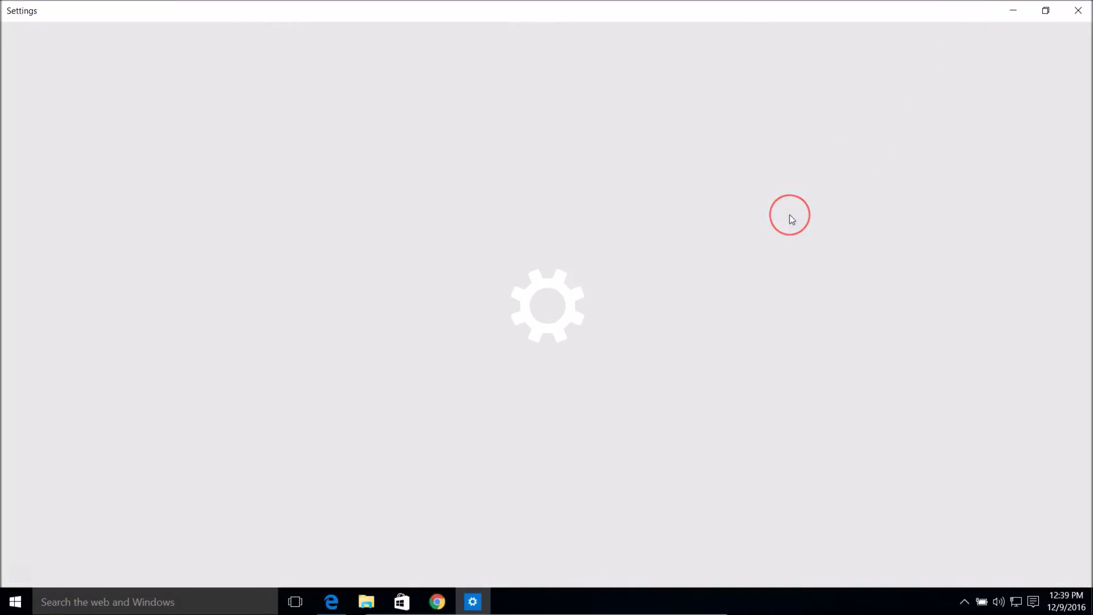
# - Switch the Default apps Web browser from Microsoft Edge to Google Chrome, then close Settings
pyautogui.click(484, 203)
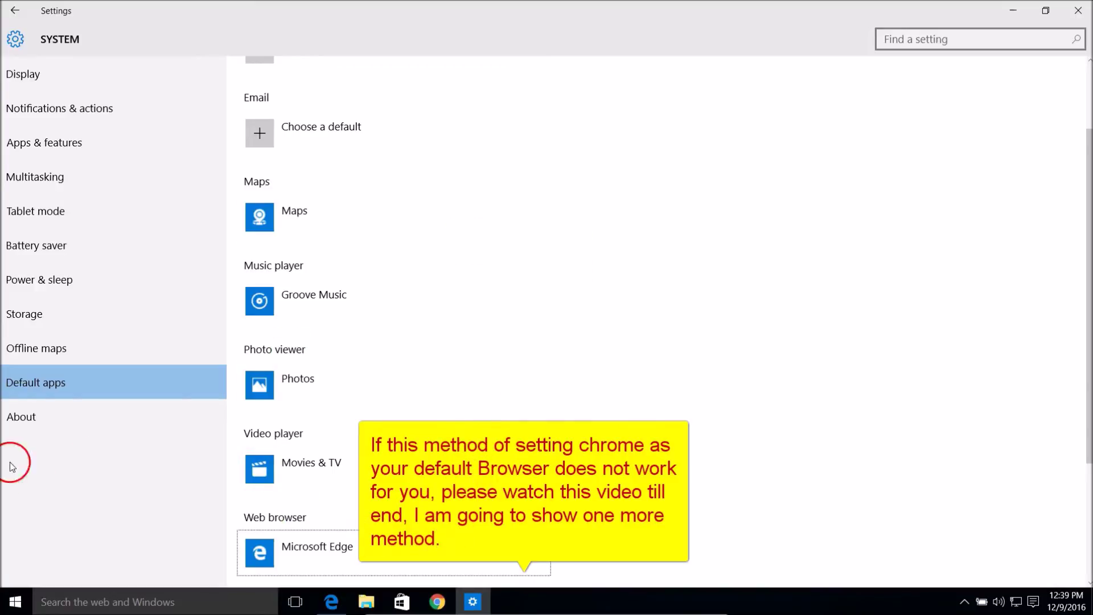
pyautogui.scroll(-3, 662, 326)
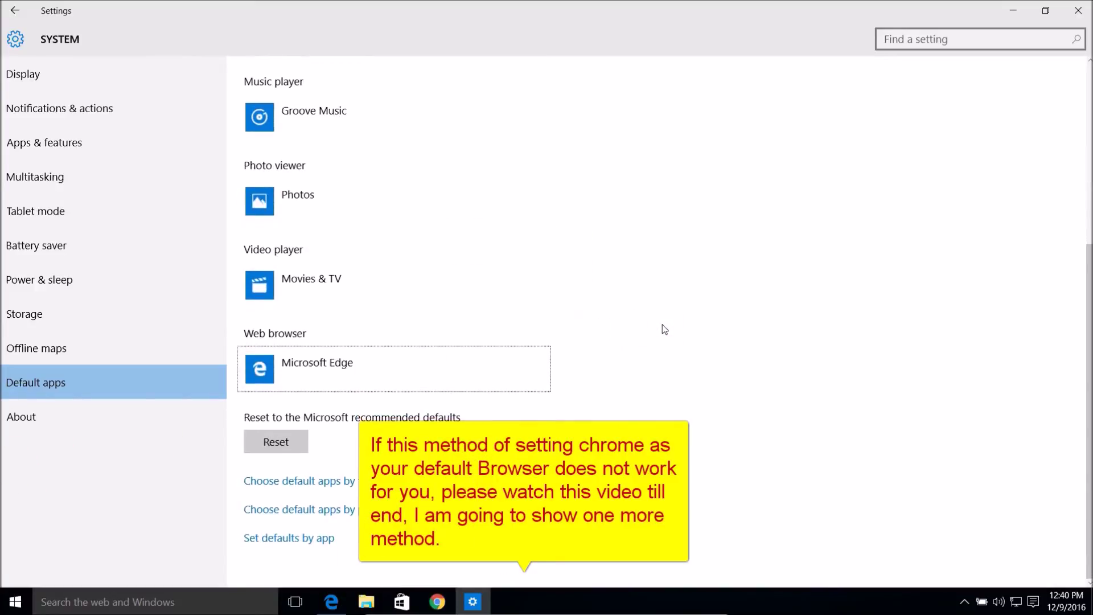
pyautogui.click(460, 362)
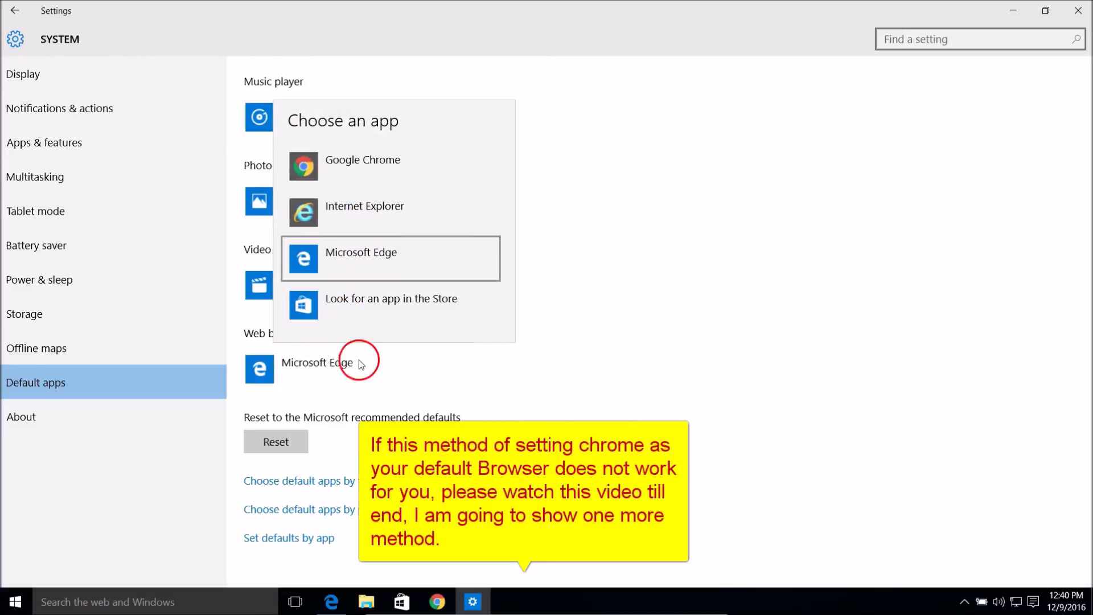
pyautogui.click(317, 163)
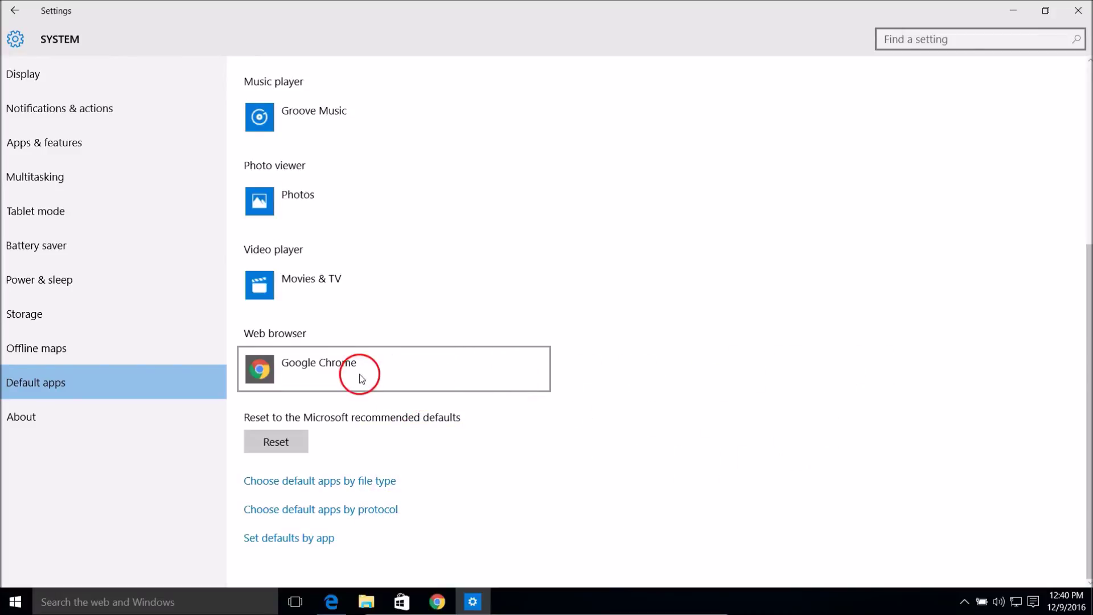
pyautogui.click(1077, 11)
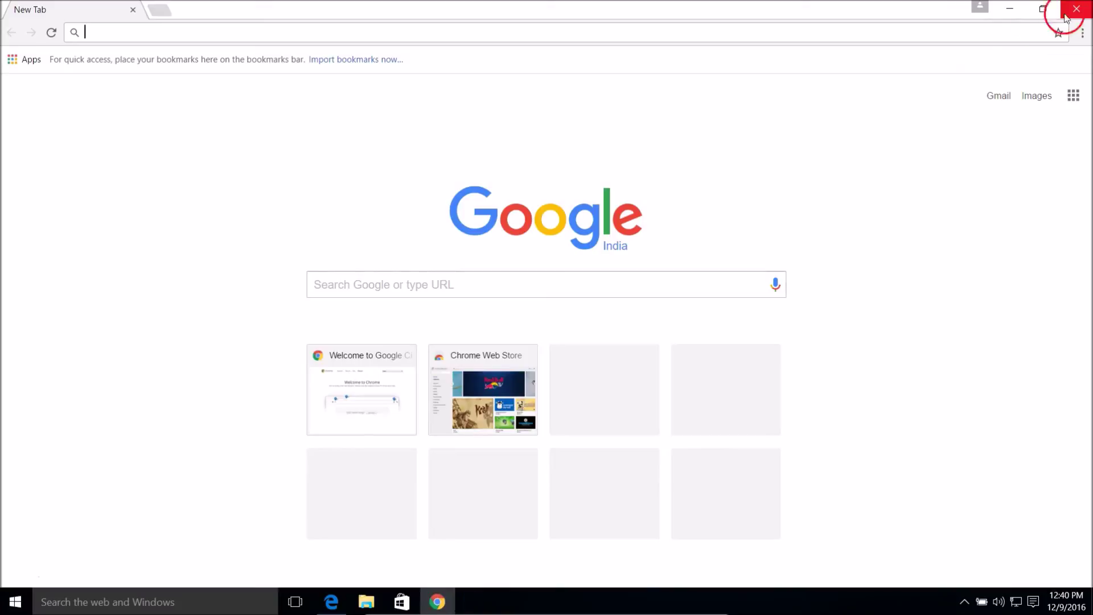
# - Close Chrome, relaunch it from a Windows search for 'chrome', then close it again
pyautogui.click(1076, 8)
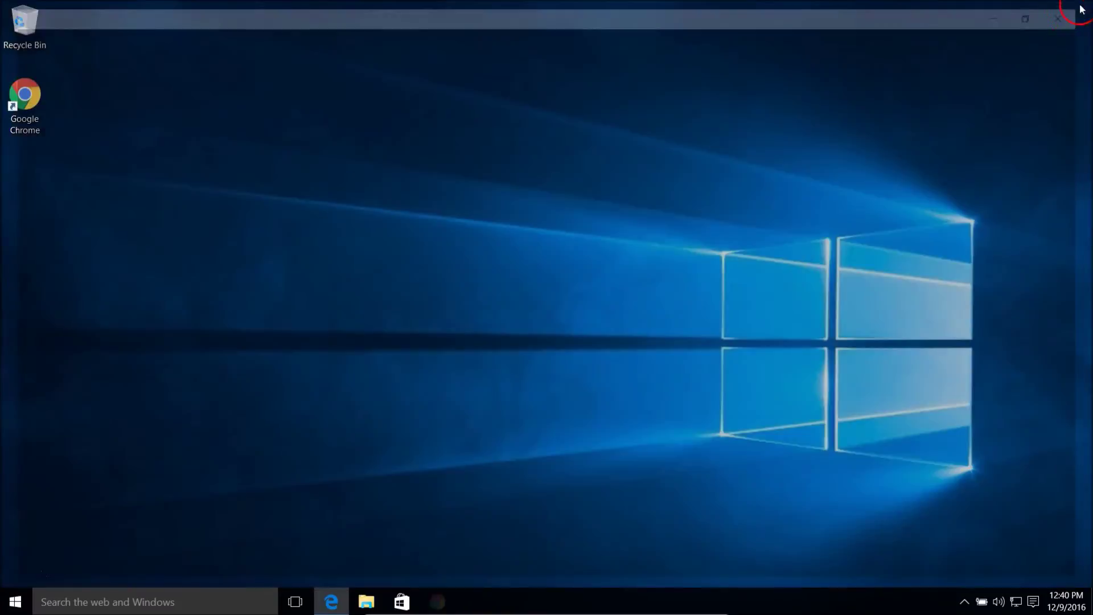
pyautogui.click(102, 603)
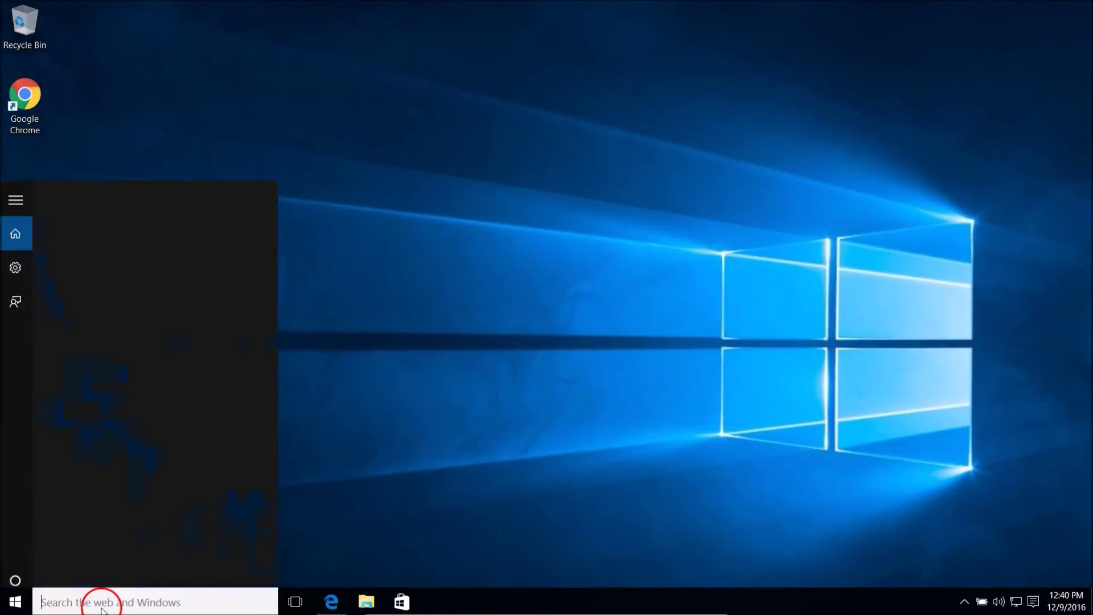
pyautogui.write('ch')
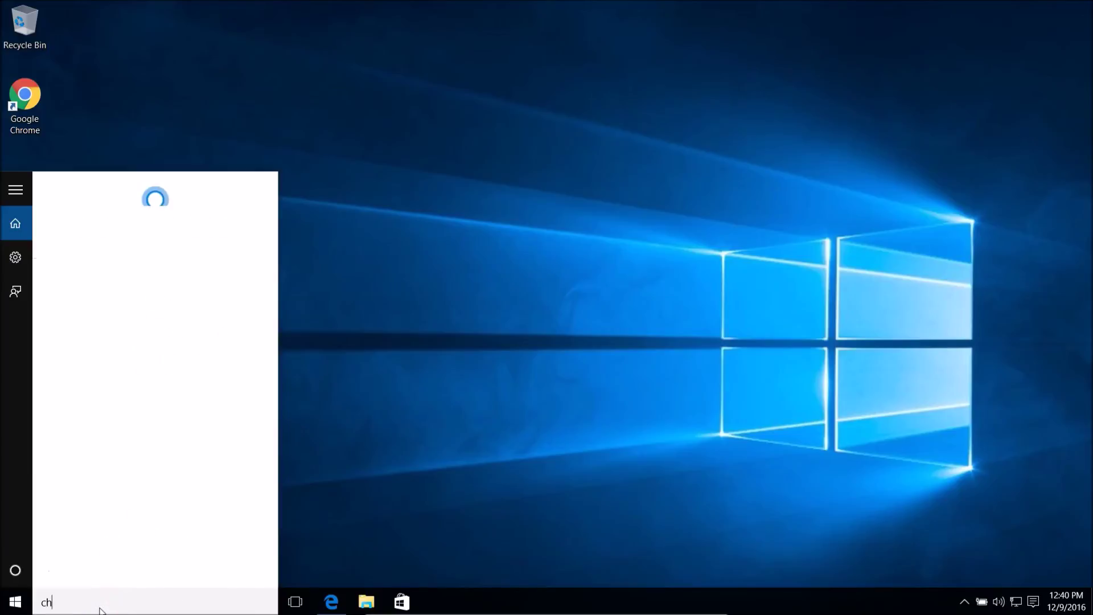
pyautogui.write('rome')
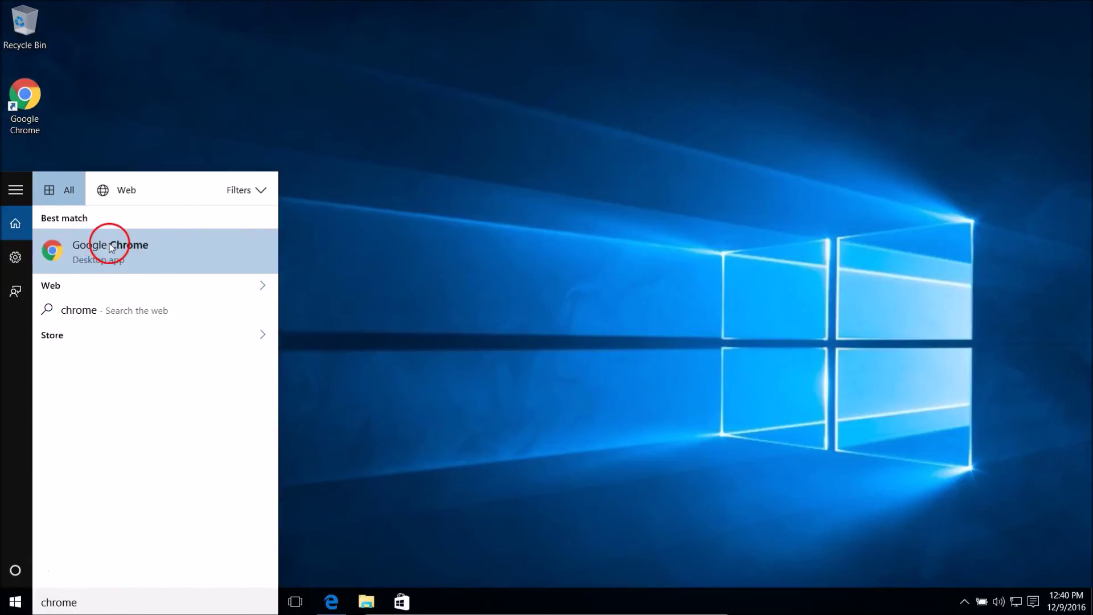
pyautogui.click(150, 244)
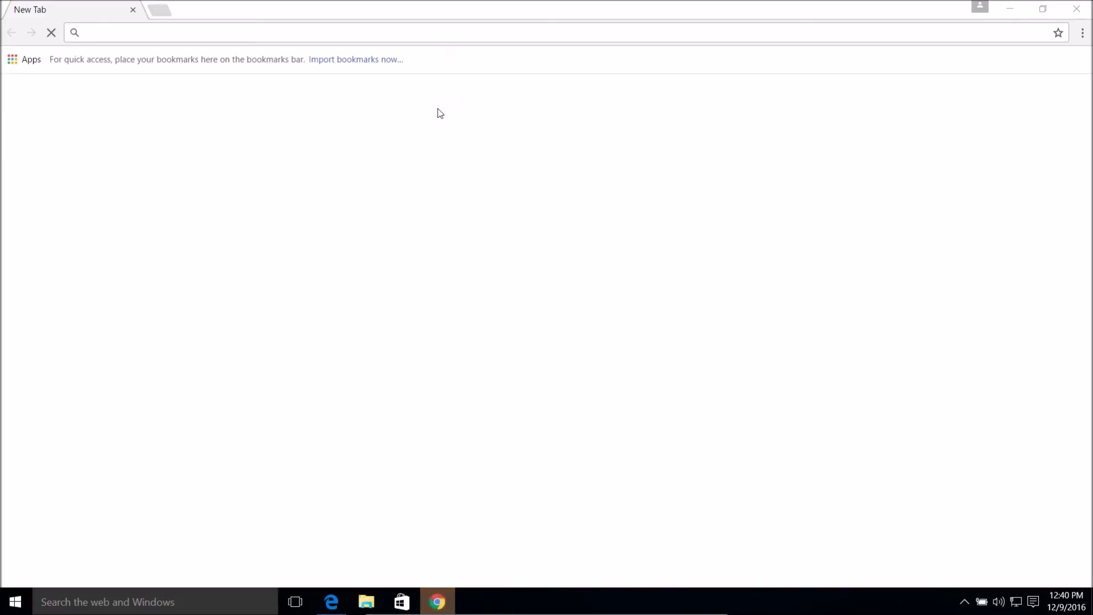
pyautogui.click(1073, 10)
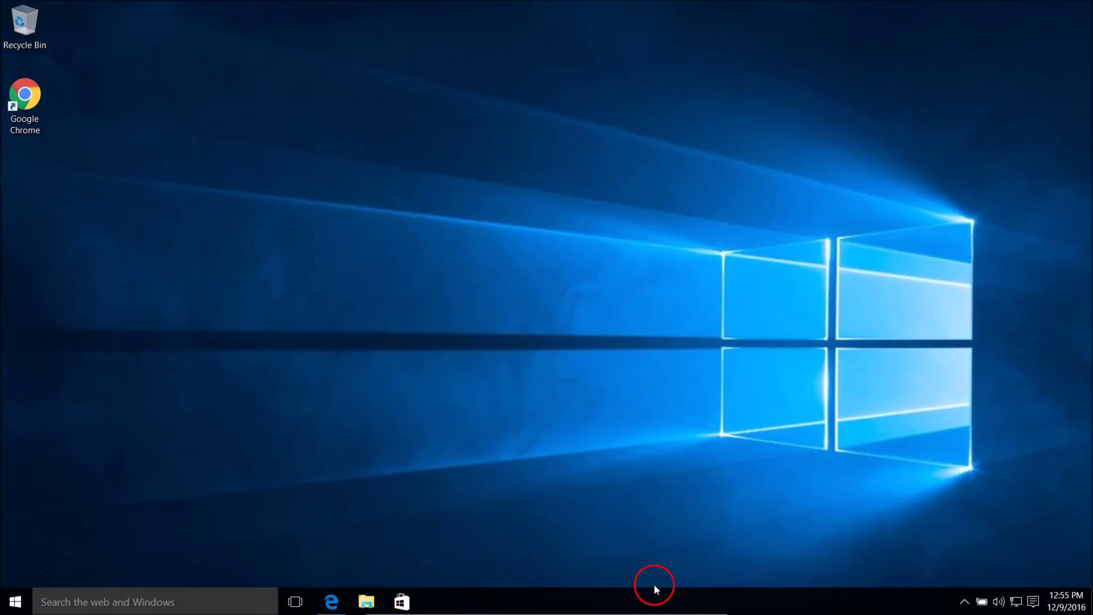
# - Search Windows for 'chrome' and pin the Google Chrome result to the taskbar
pyautogui.click(152, 602)
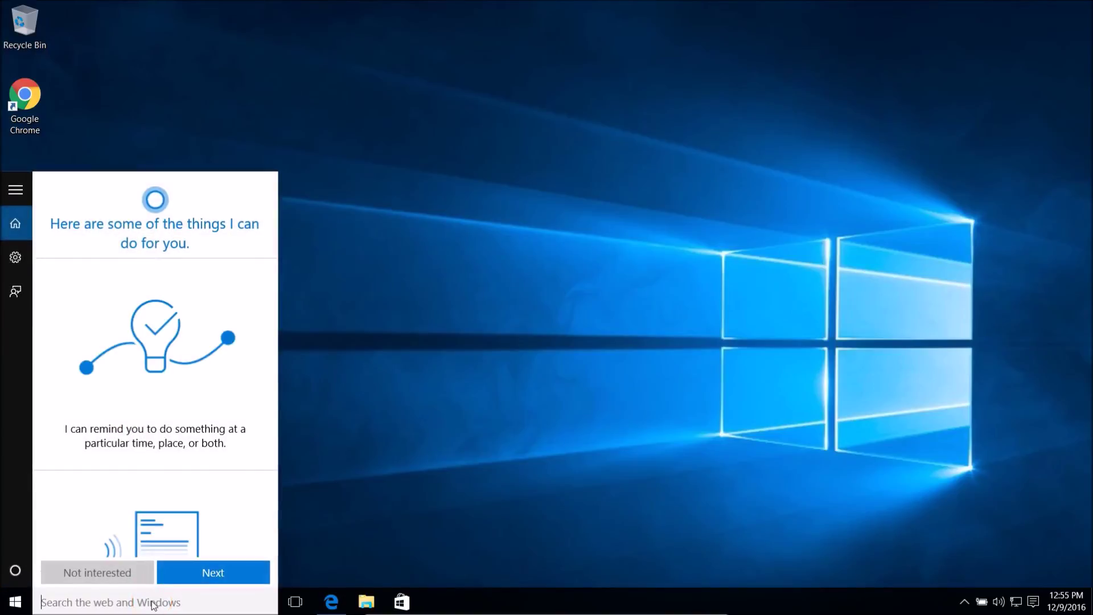
pyautogui.write('chrome')
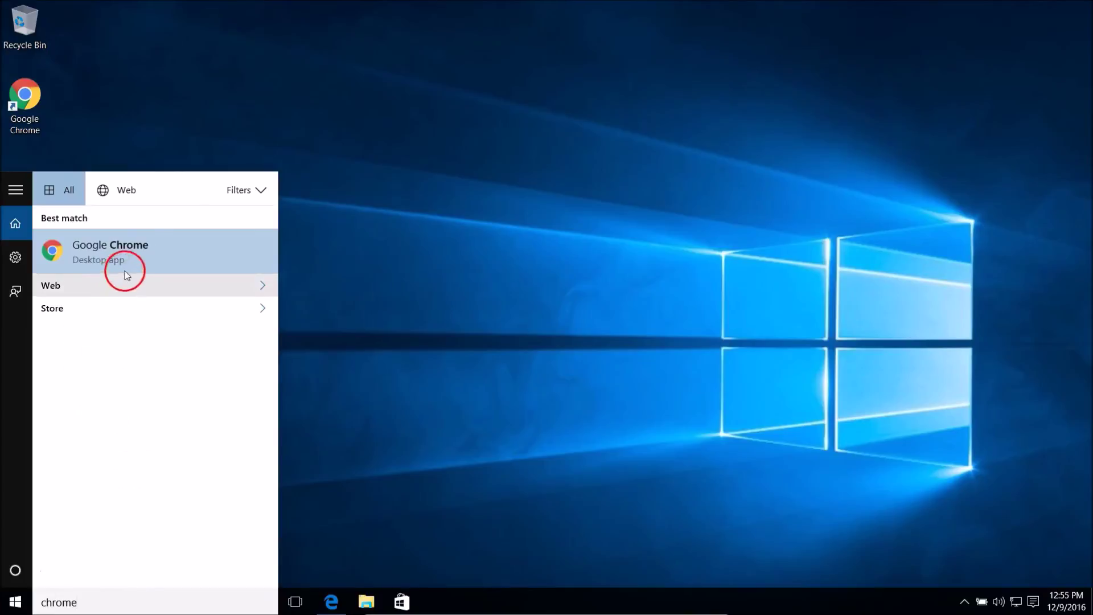
pyautogui.rightClick(156, 252)
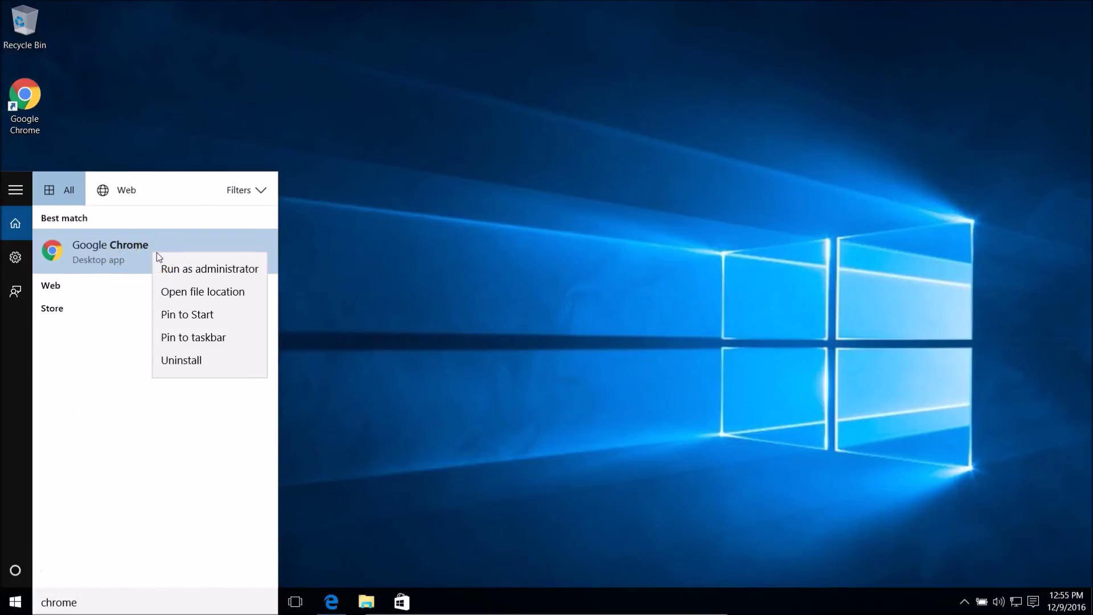
pyautogui.click(194, 338)
pyautogui.click(503, 326)
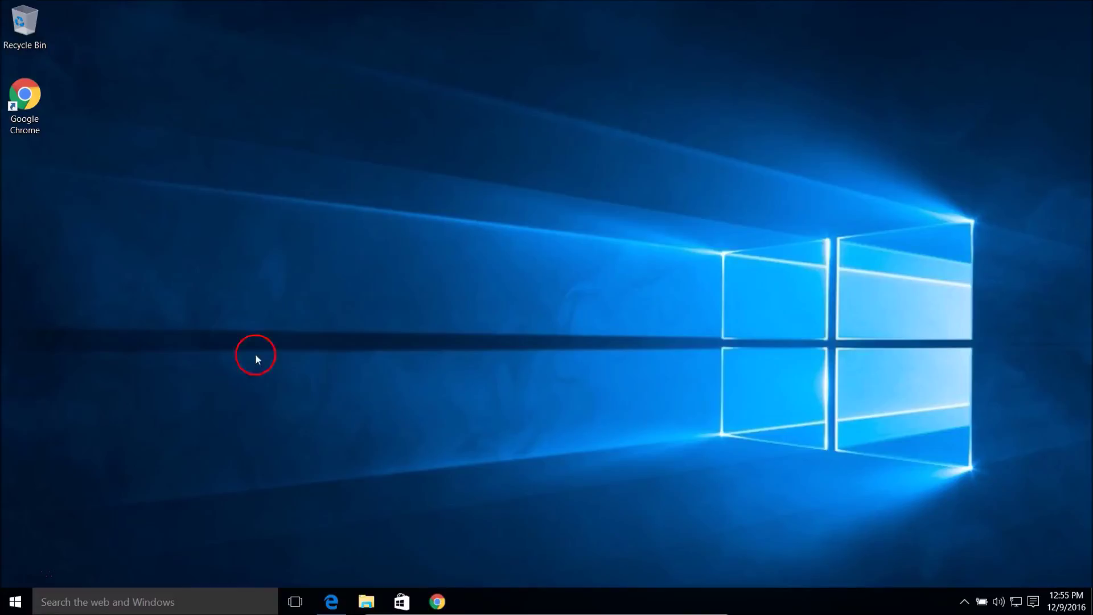
# - Open Control Panel from a Windows search for 'control' and maximize it
pyautogui.click(156, 600)
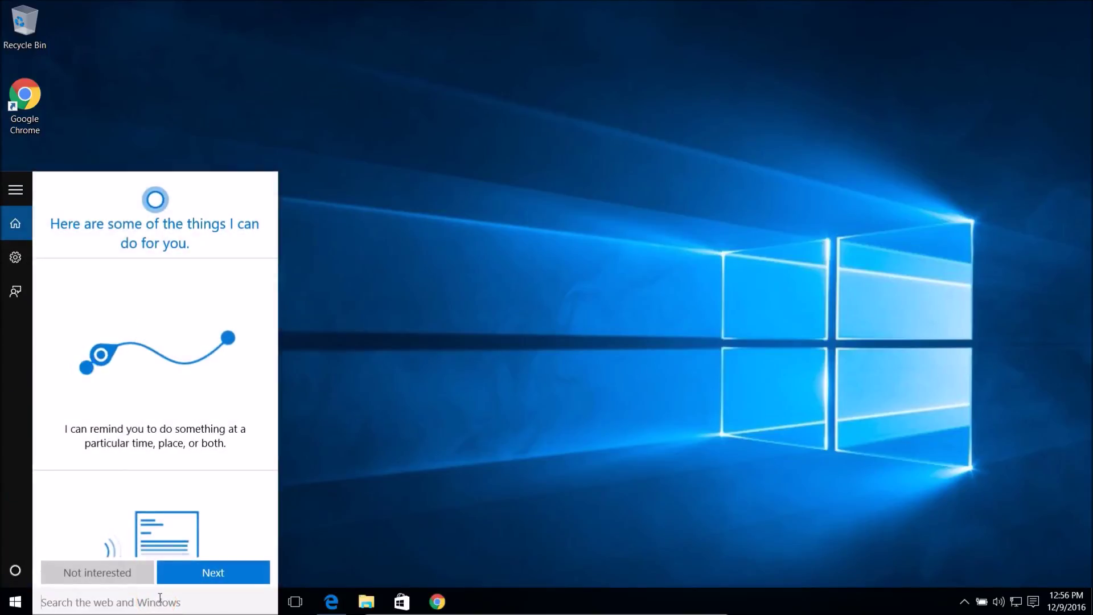
pyautogui.write('c')
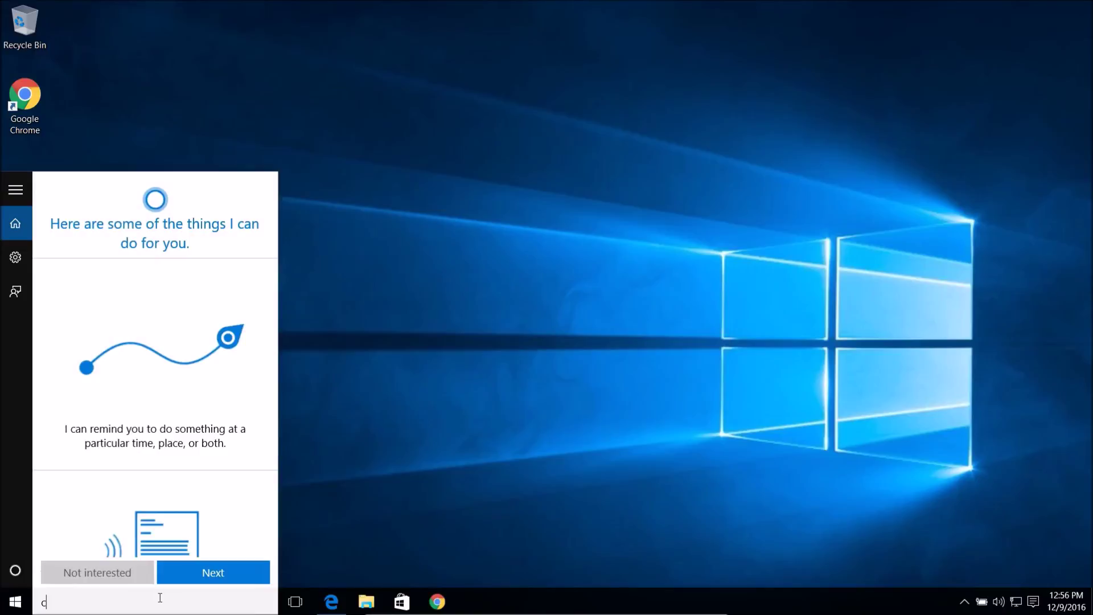
pyautogui.write('ontr')
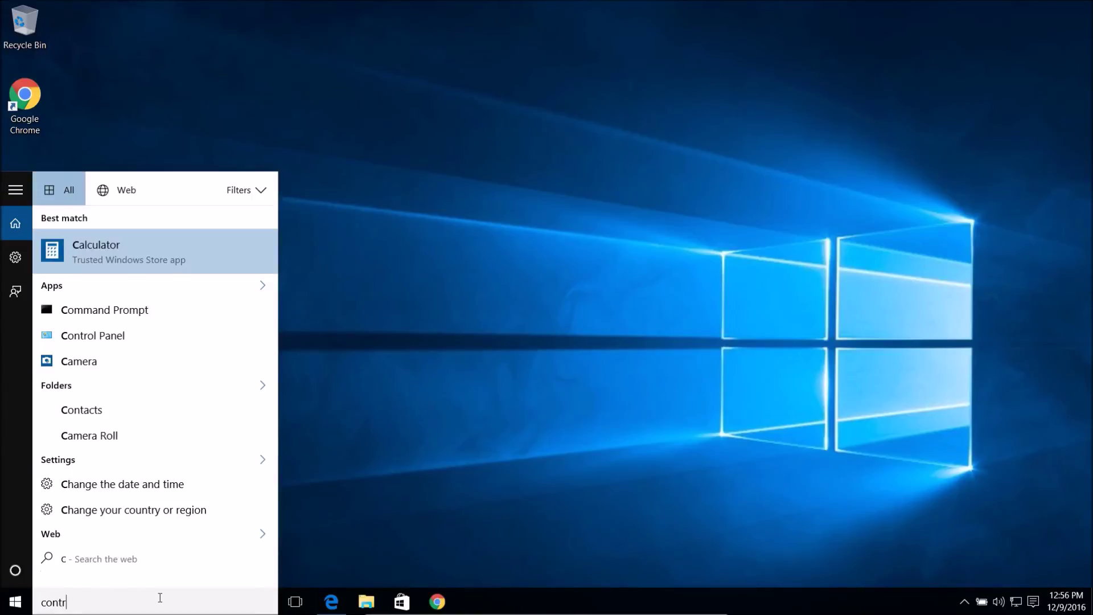
pyautogui.write('ol')
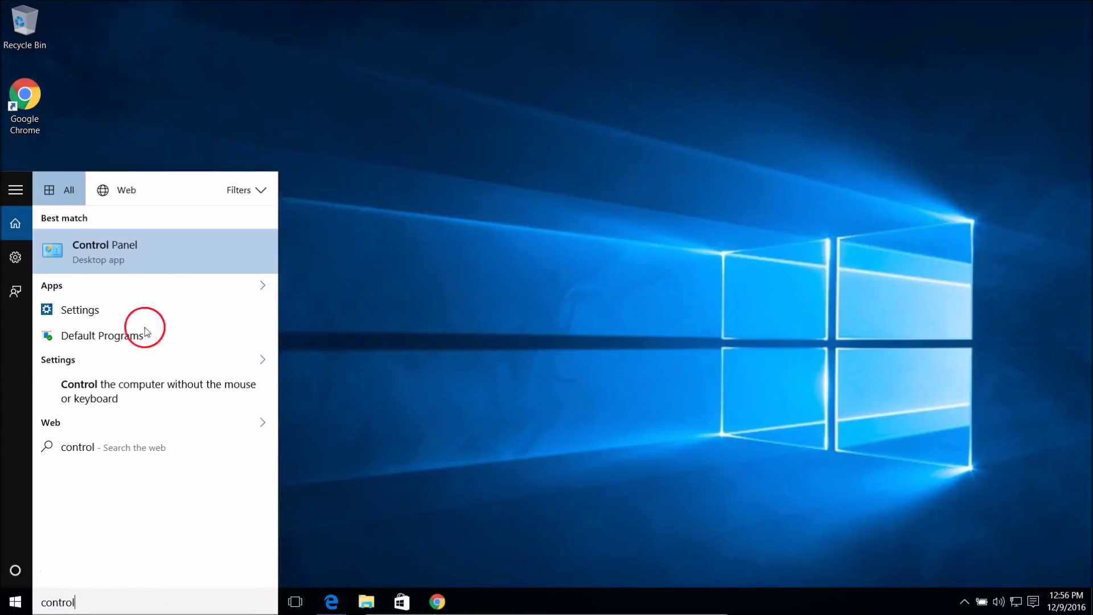
pyautogui.click(114, 254)
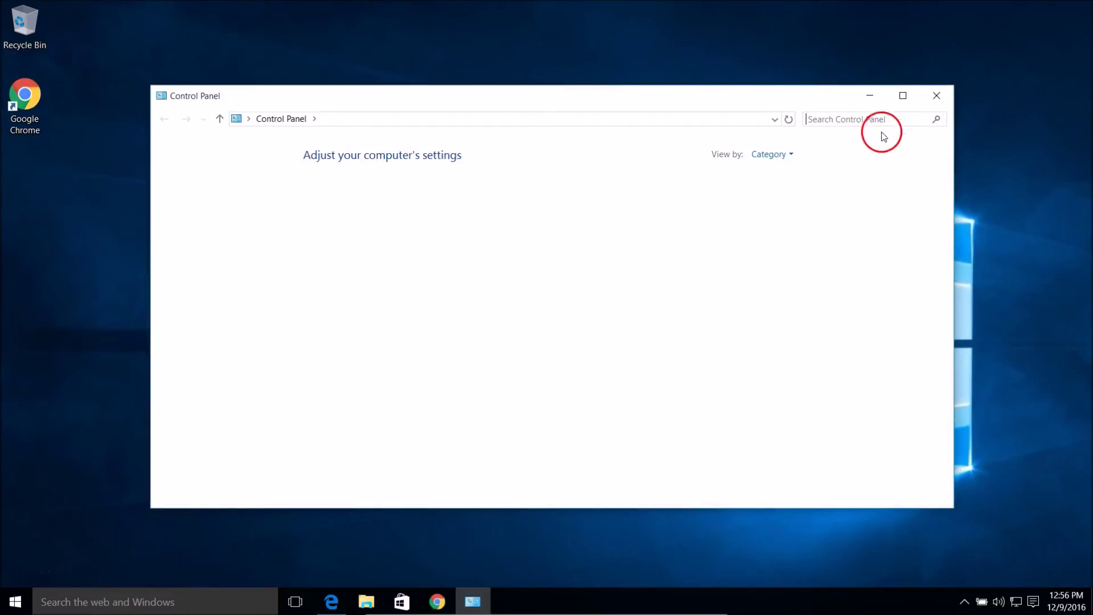
pyautogui.click(902, 97)
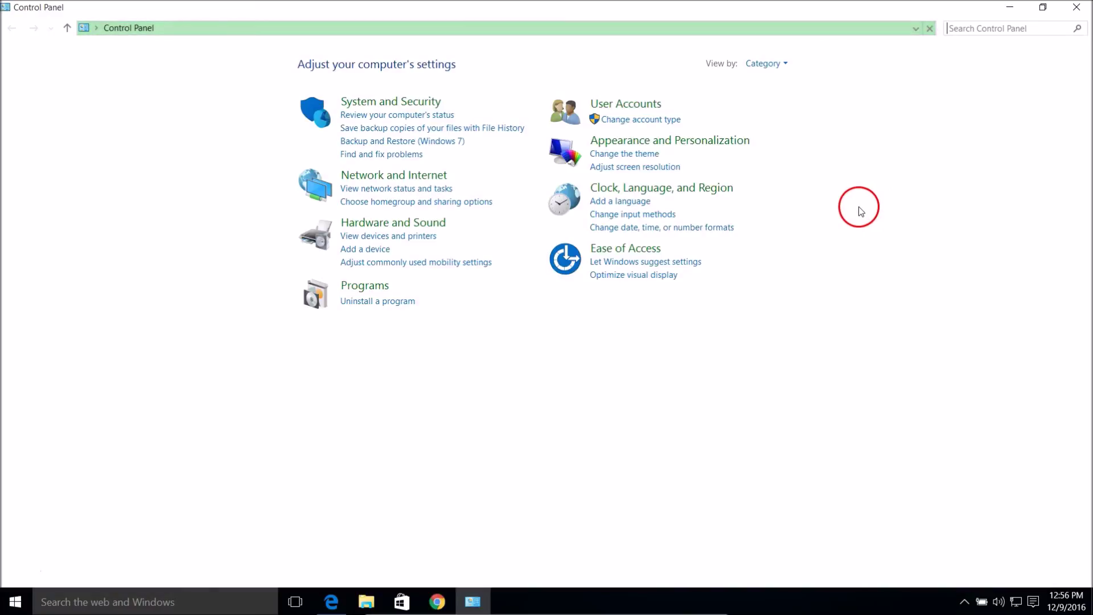
# - Keep View by: Category, open System and Security, then move to the Programs page
pyautogui.click(764, 63)
pyautogui.click(373, 69)
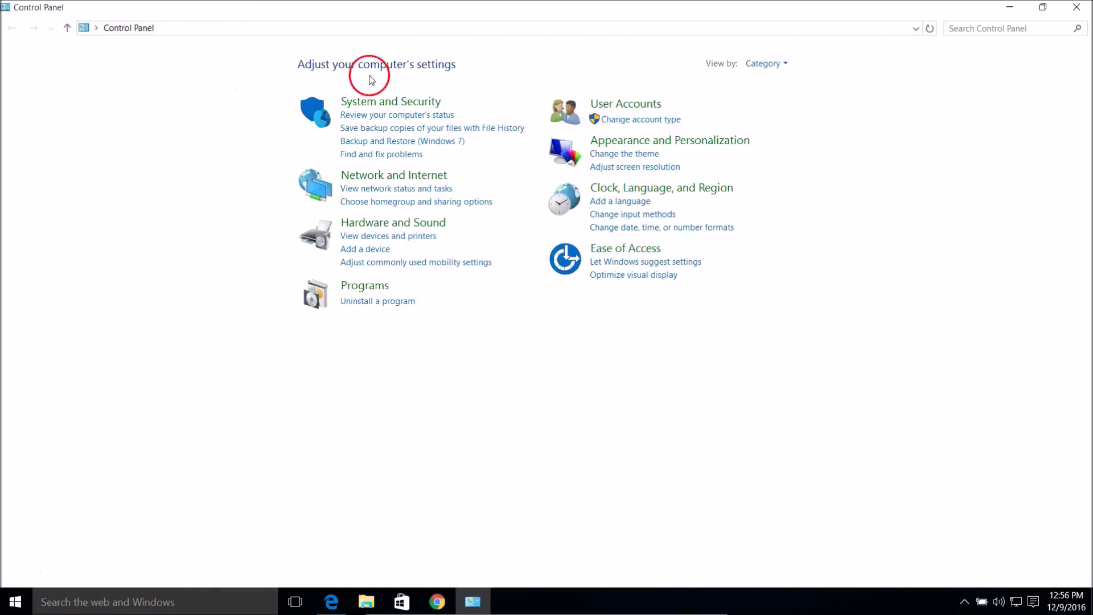
pyautogui.click(760, 66)
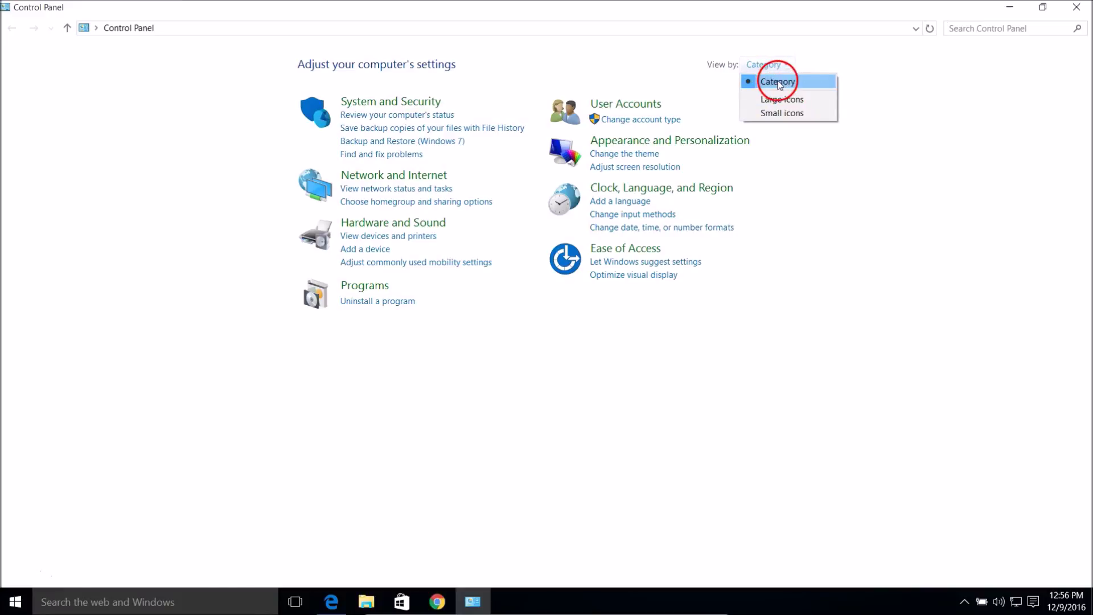
pyautogui.click(796, 86)
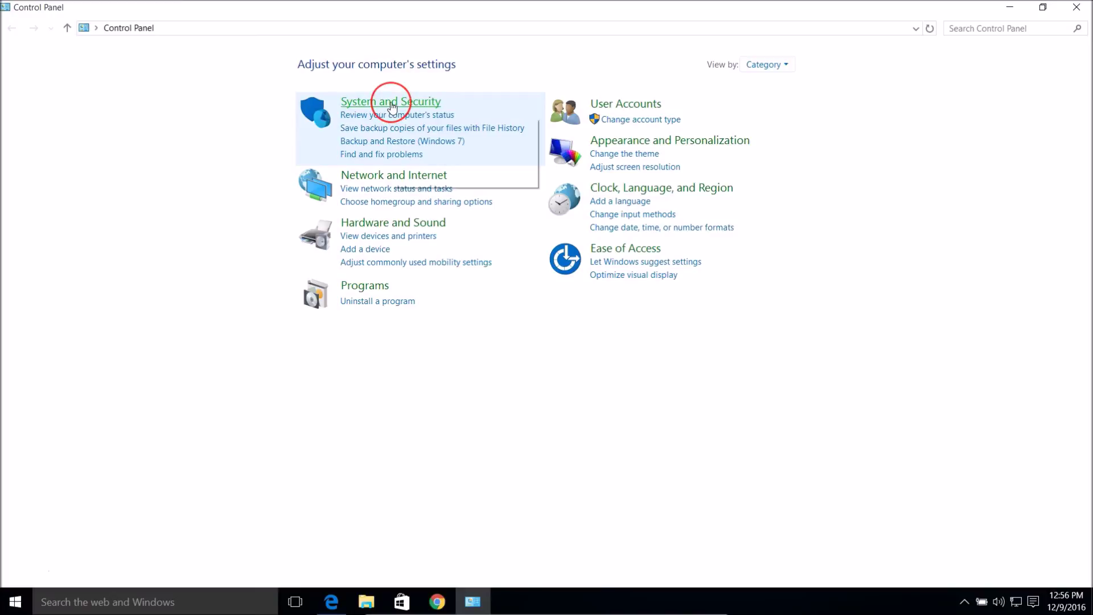
pyautogui.click(412, 109)
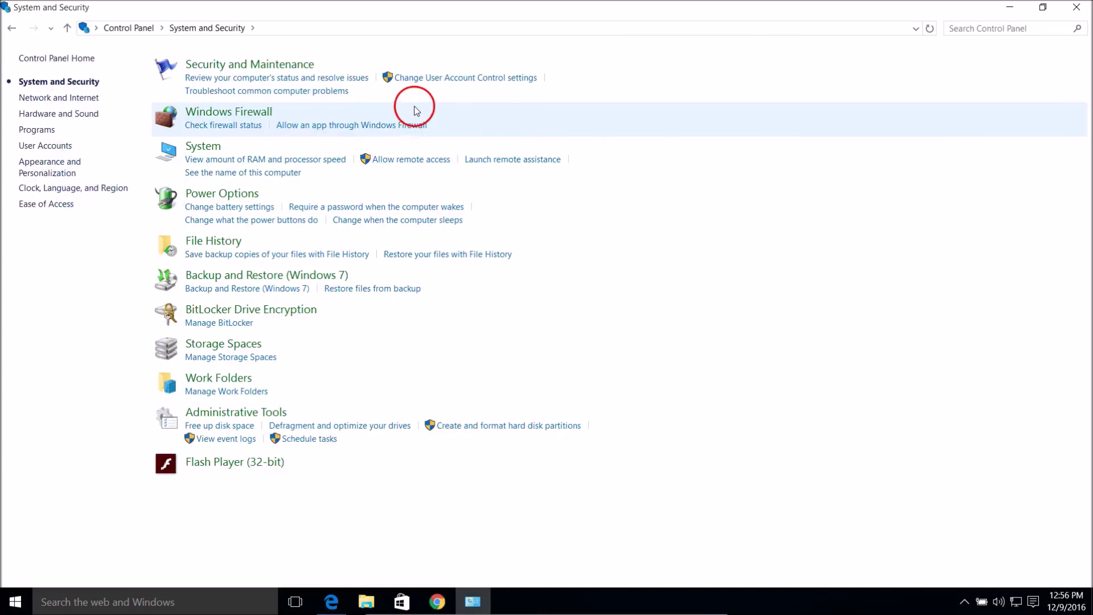
pyautogui.click(40, 131)
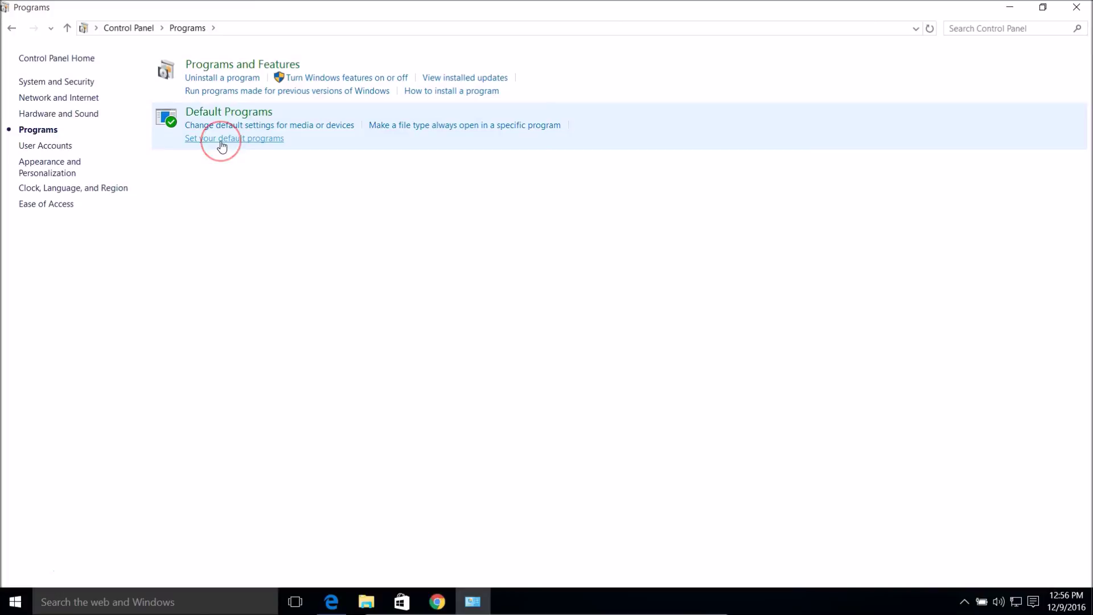
# - Open 'Set your default programs' under Default Programs
pyautogui.click(271, 228)
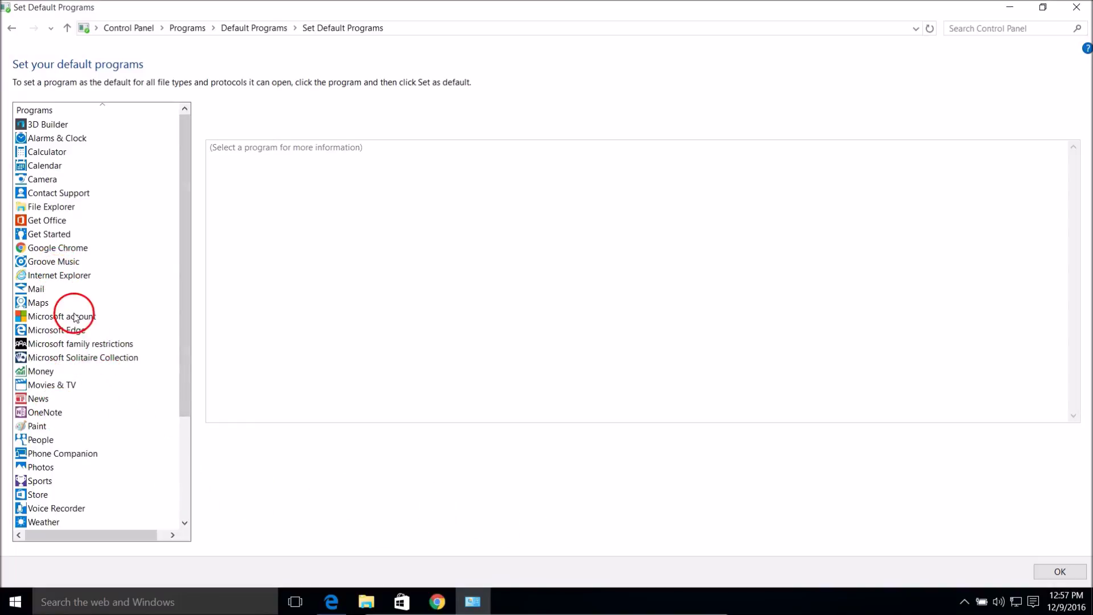
# - Set Google Chrome as the default for everything it can open, confirm with OK, and close Control Panel
pyautogui.click(65, 250)
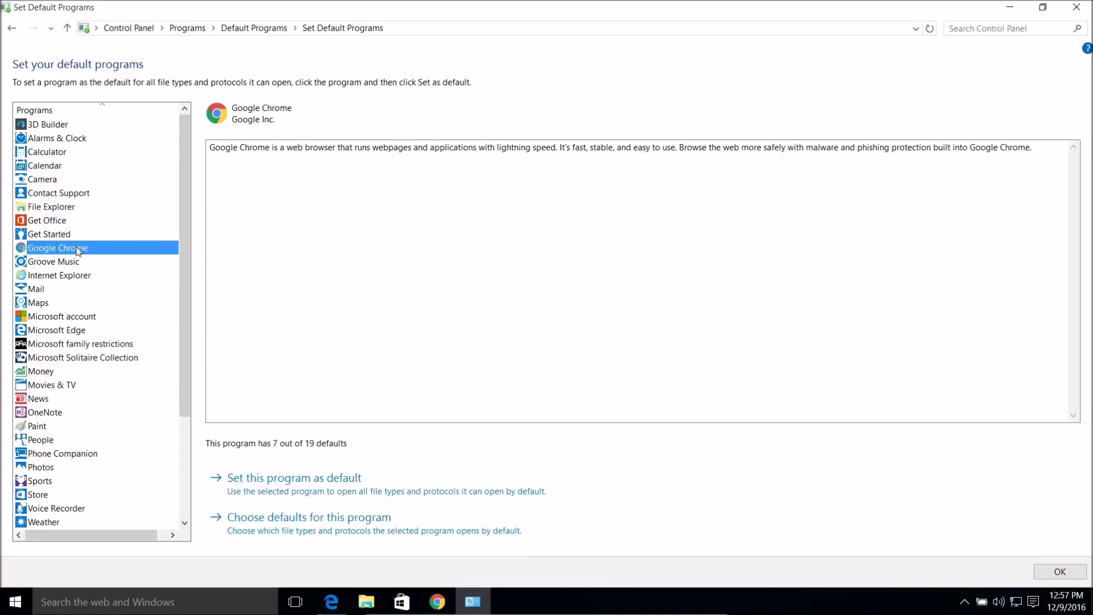
pyautogui.click(333, 488)
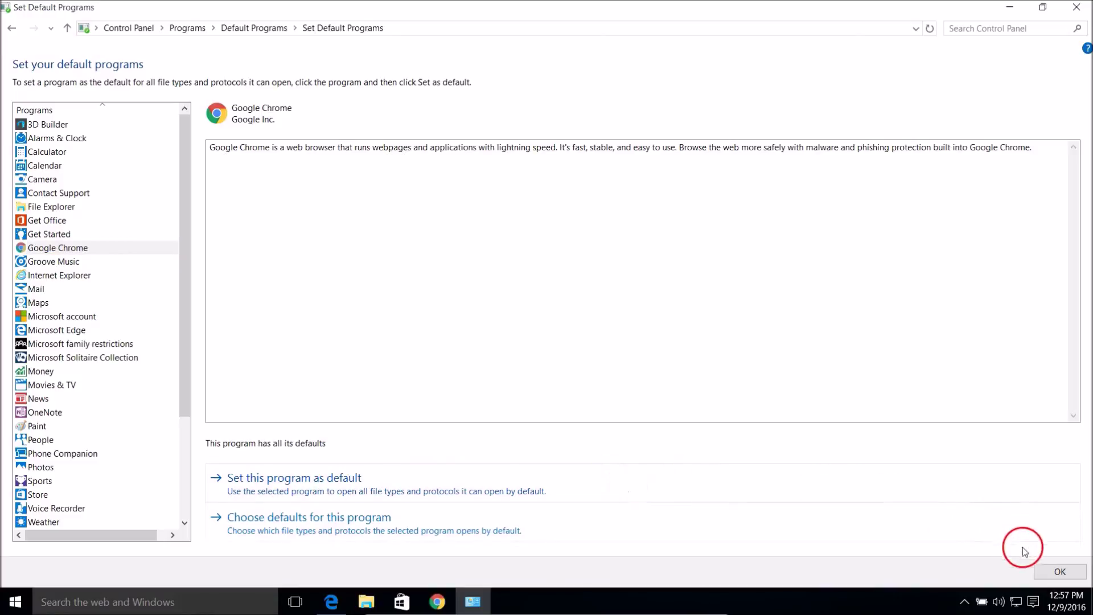
pyautogui.click(1061, 571)
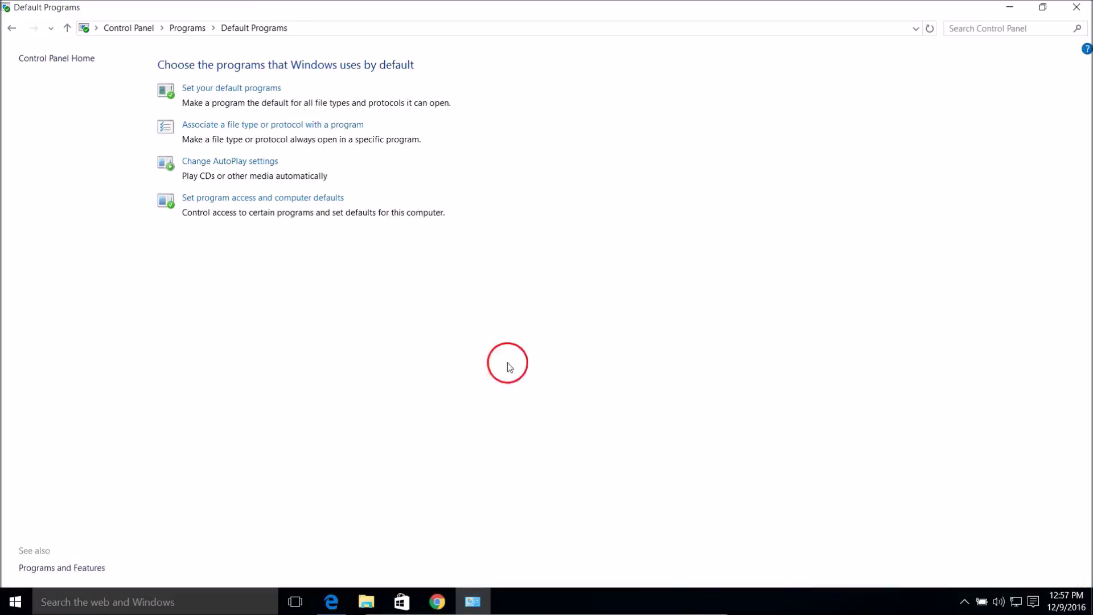
pyautogui.click(1076, 7)
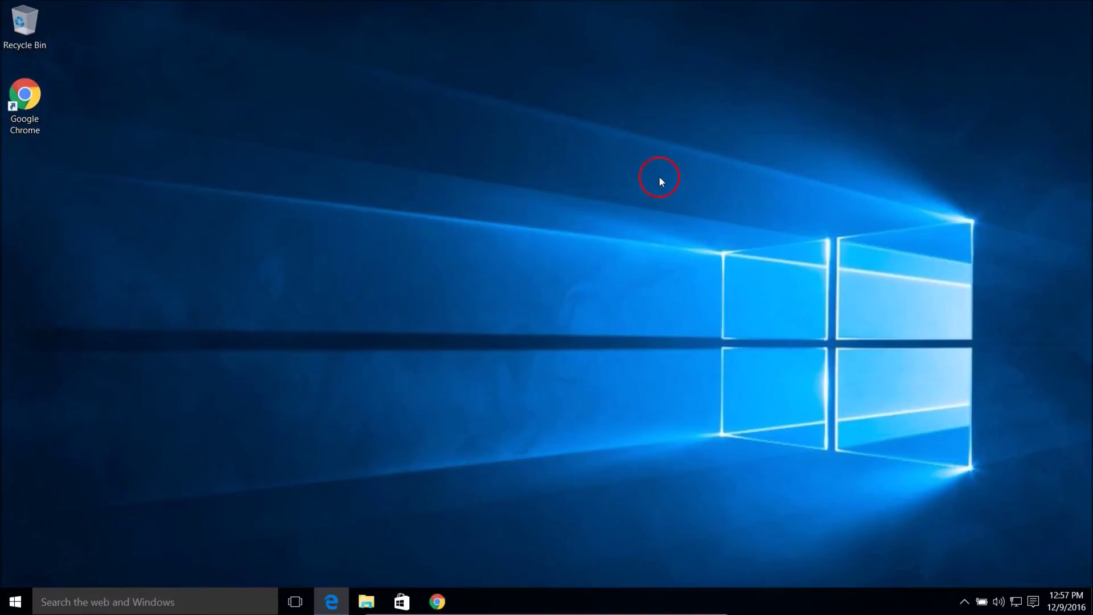